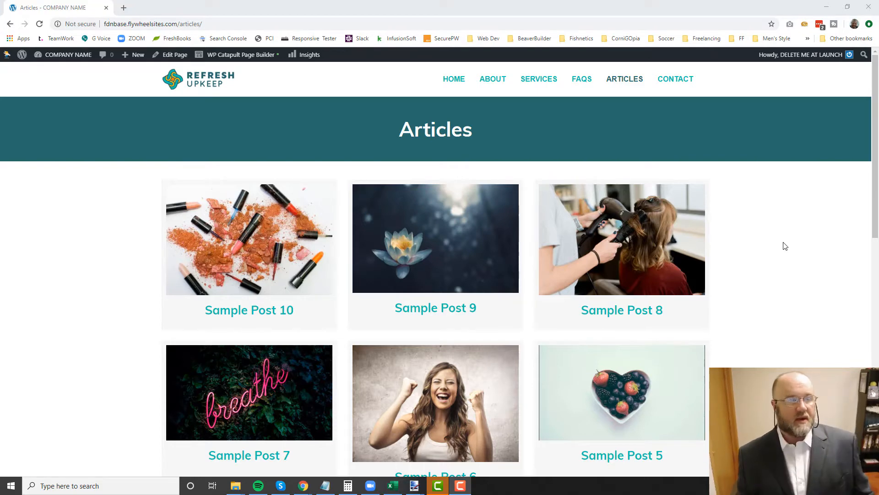
- Open Sample Post 10 from the Articles page and look through its header image, body text, inline image and subheading
click(249, 239)
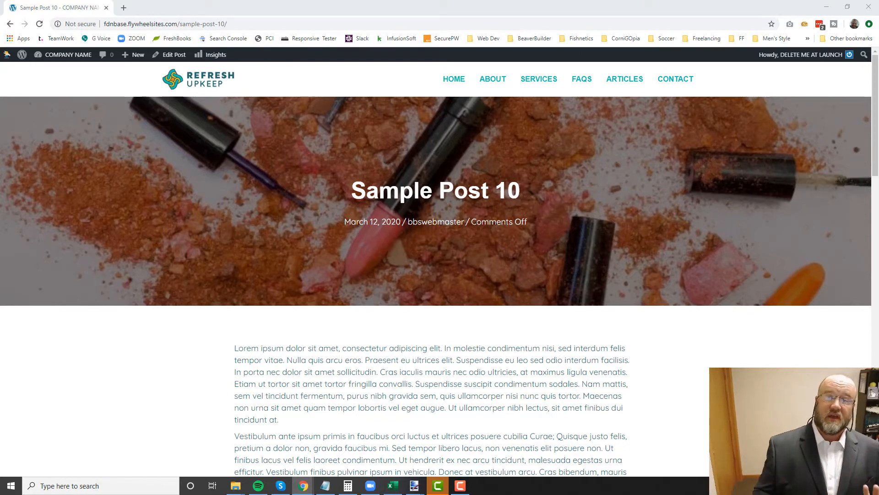
click(753, 359)
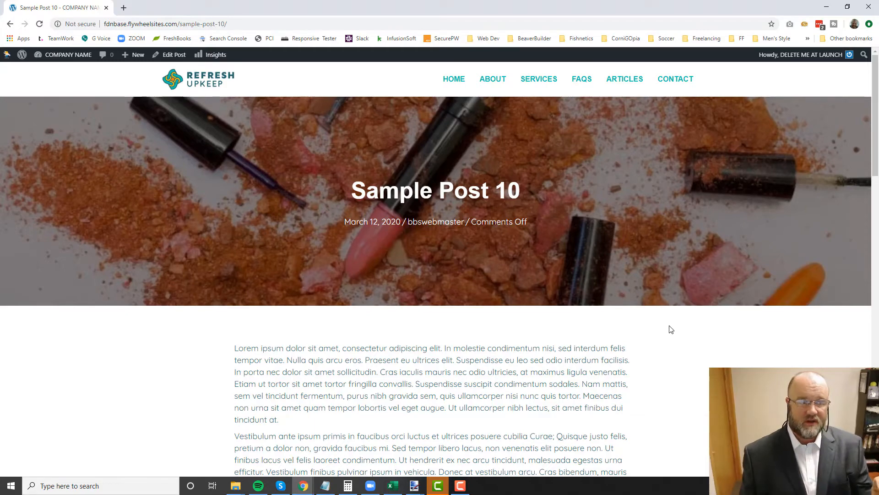
scroll(670, 329, down, 3)
scroll(659, 328, up, 3)
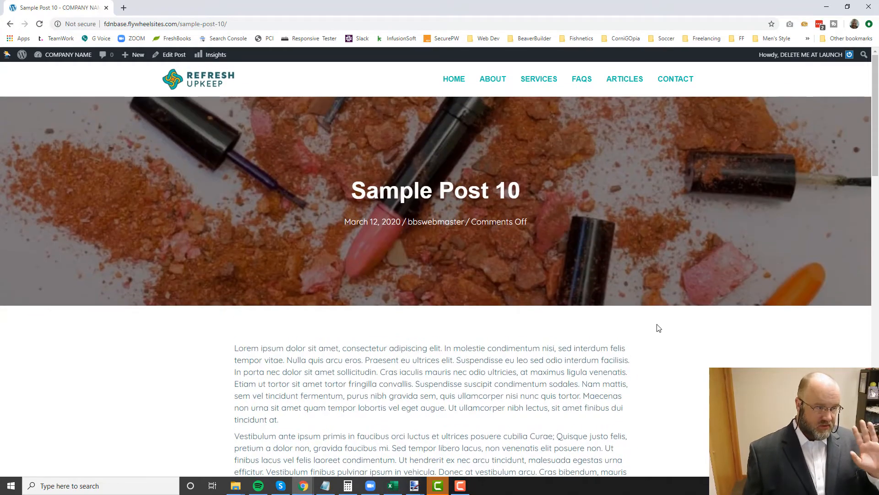
scroll(658, 328, down, 5)
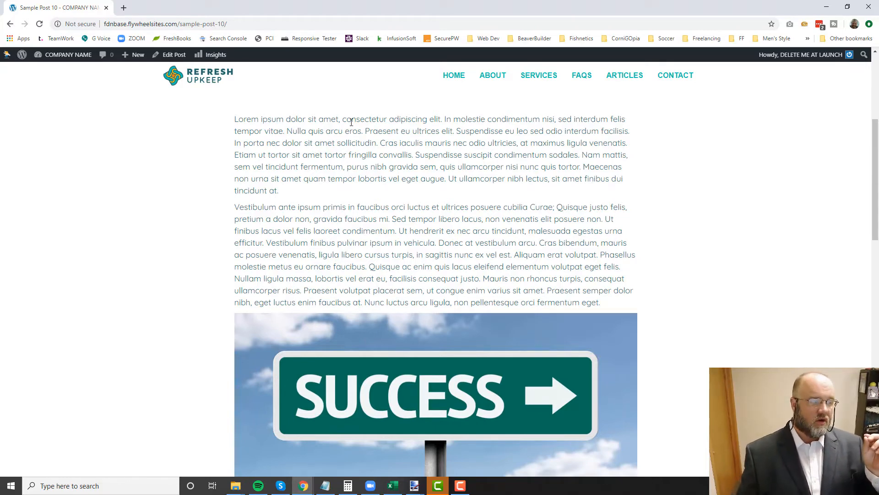
scroll(641, 215, down, 4)
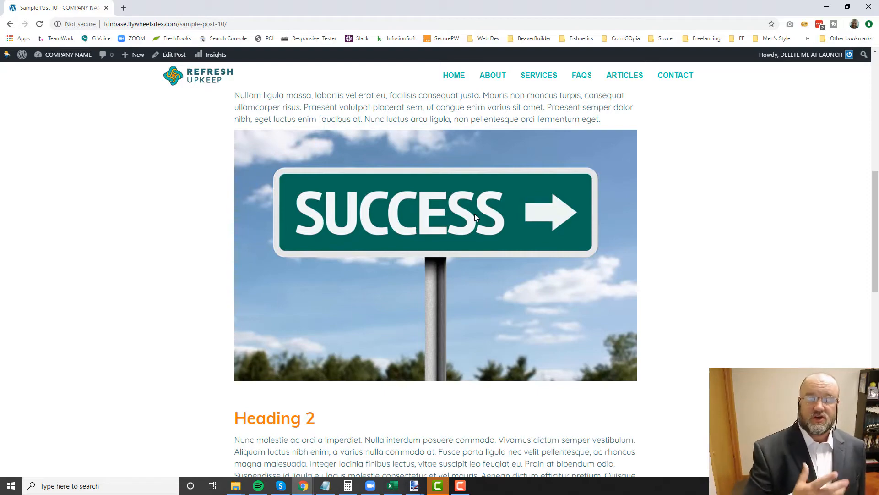
scroll(725, 264, down, 7)
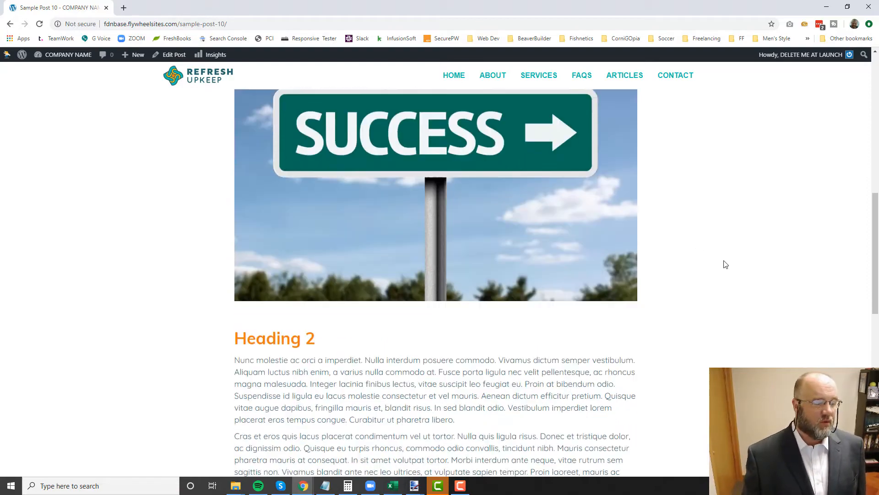
scroll(725, 264, up, 15)
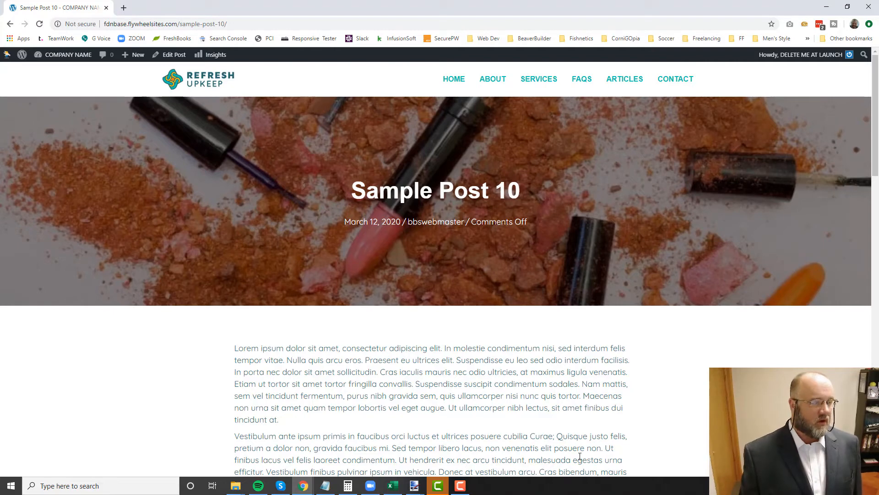
- Open Sample Post 10 for editing and expand the editor toolbar to show its second row of formatting tools
click(169, 56)
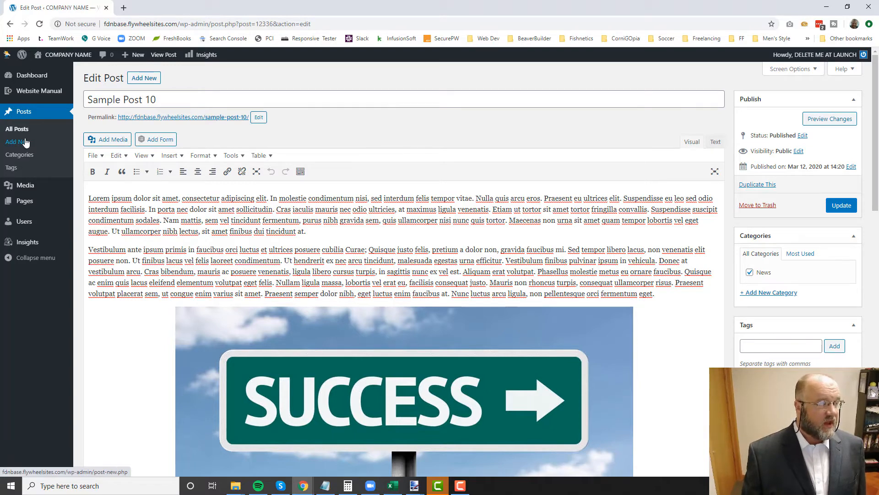
click(328, 100)
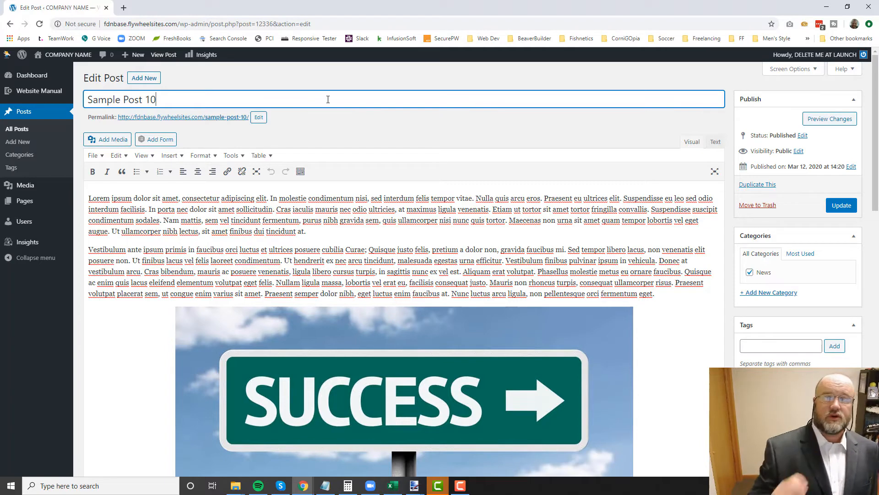
triple_click(222, 101)
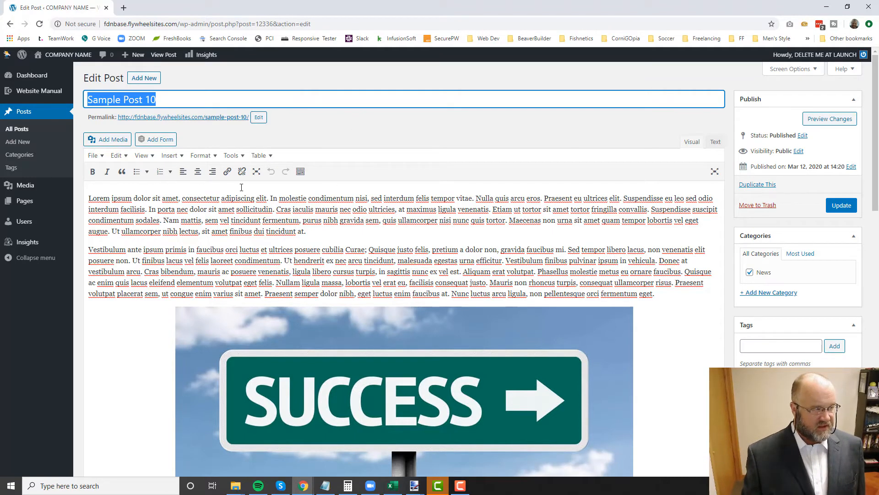
click(300, 173)
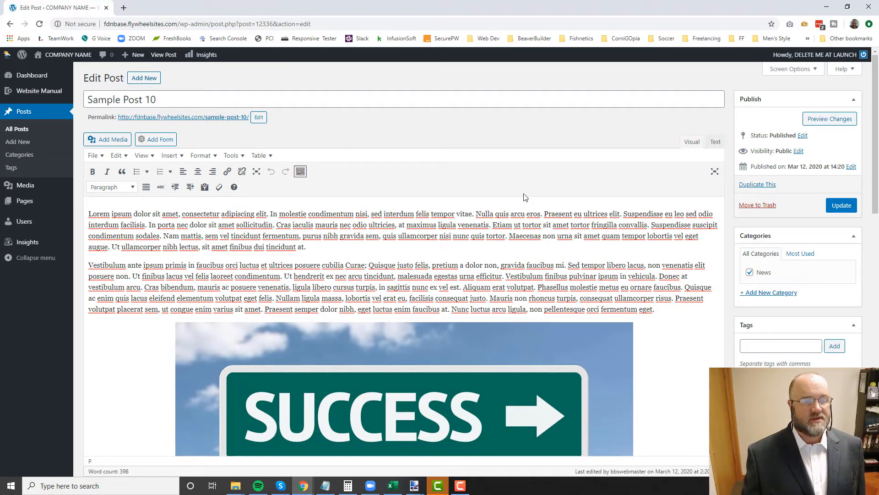
- Examine the post's HTML source, including the closing paragraph tag of the first paragraph, and return to the visual editor
click(716, 143)
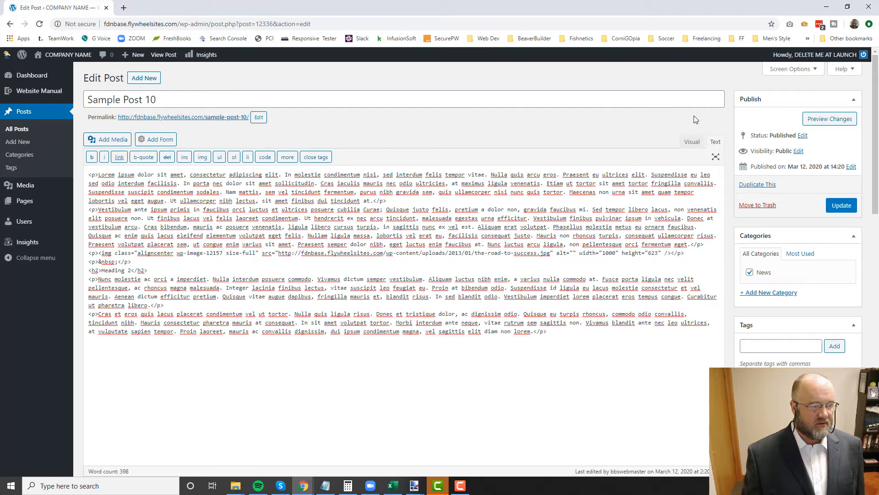
drag(387, 201, 375, 201)
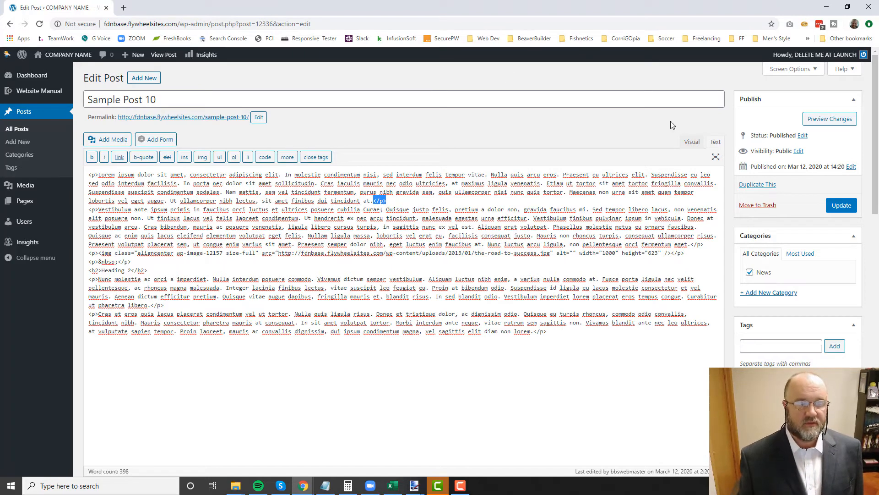
click(691, 142)
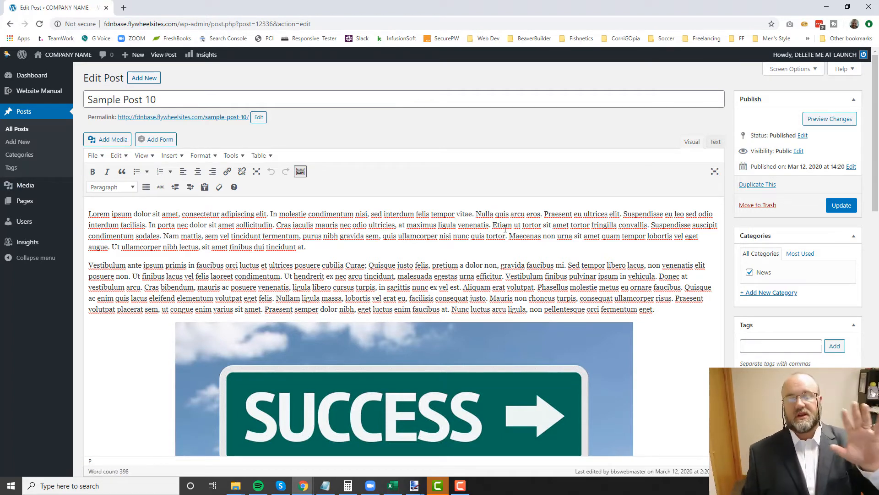
- Review the opening paragraphs, the Success sign image and the Heading 2 line in the post's content
scroll(505, 228, down, 2)
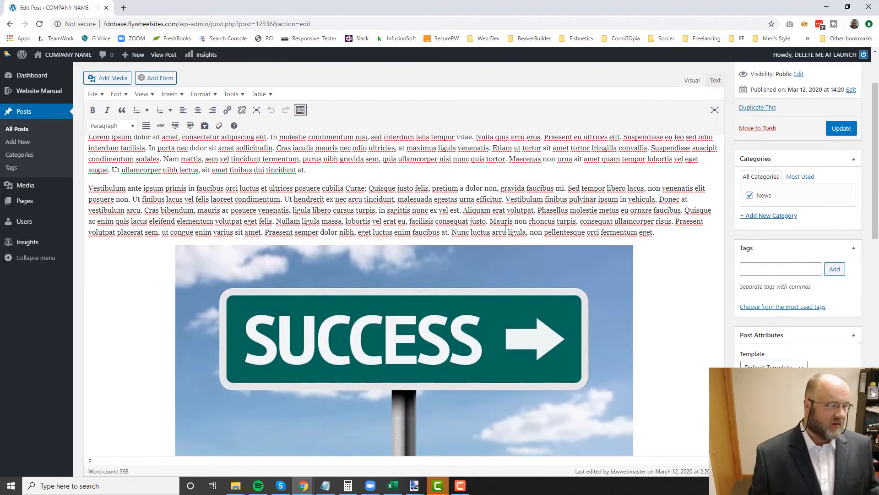
scroll(585, 243, up, 2)
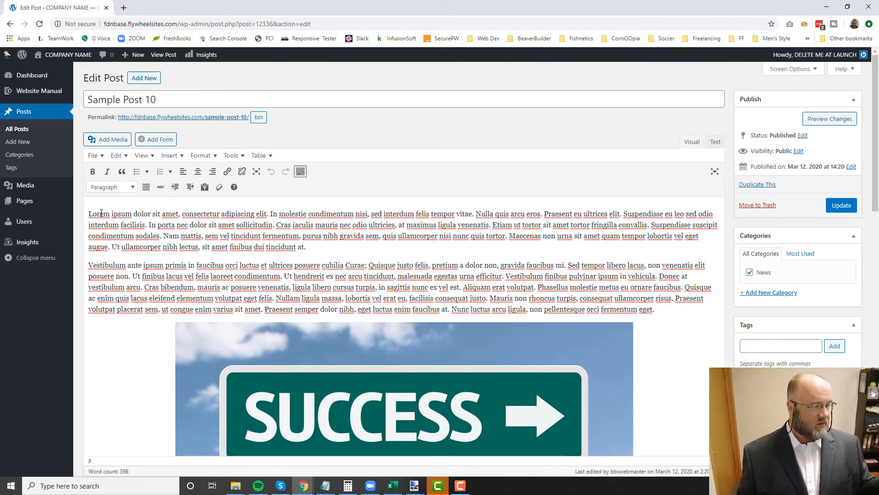
drag(89, 214, 697, 306)
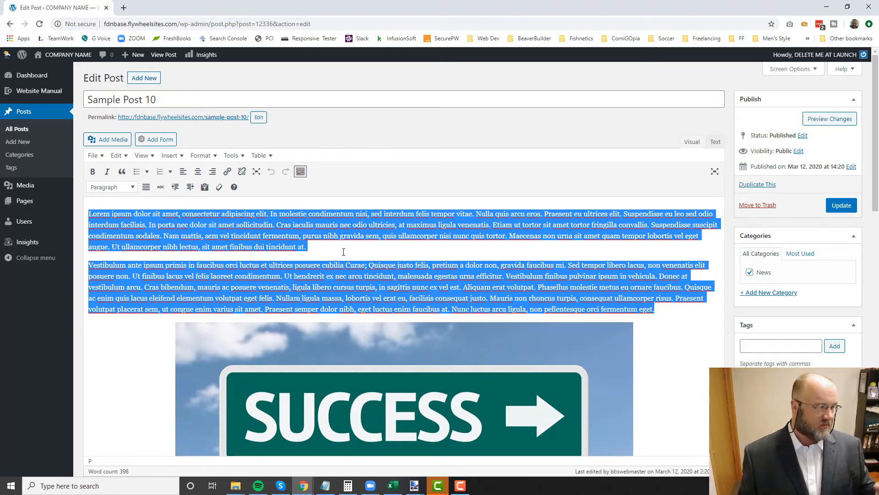
scroll(578, 228, down, 1)
click(499, 221)
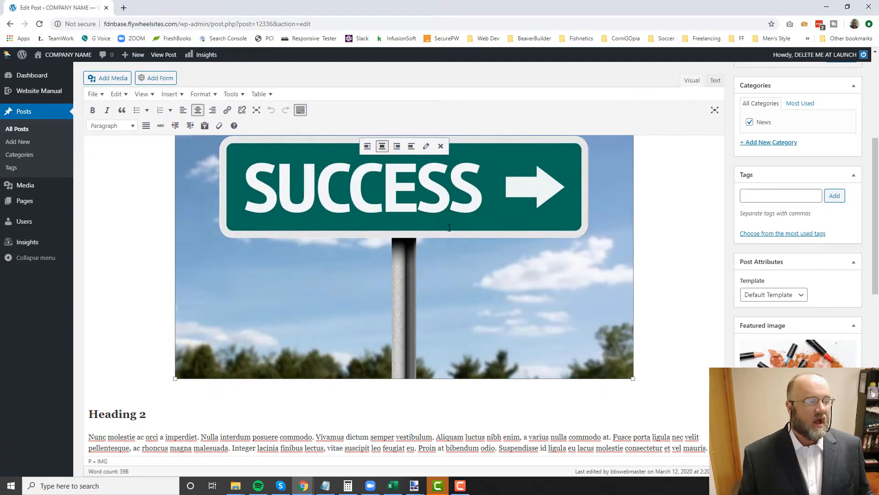
scroll(447, 228, down, 4)
drag(146, 232, 155, 208)
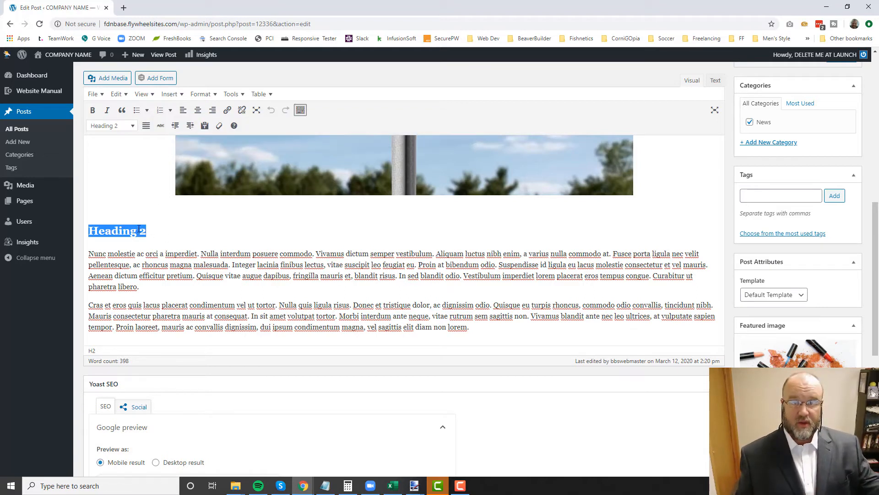
click(142, 226)
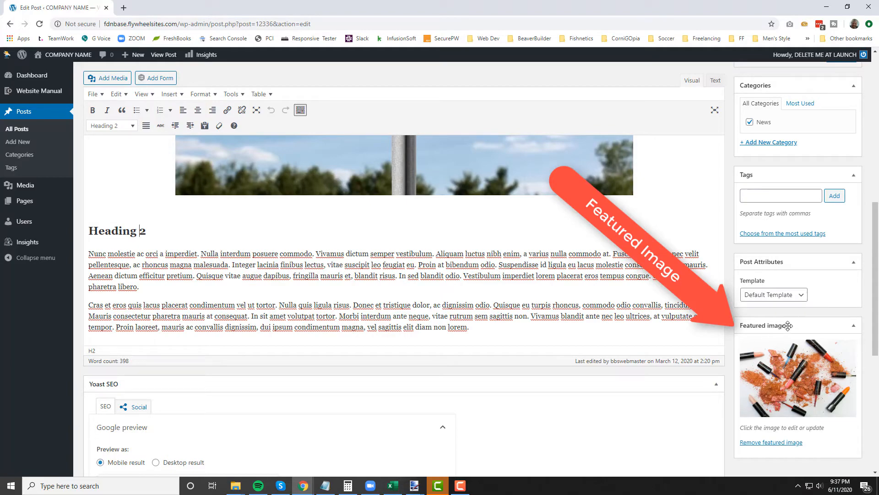
- Examine the post's featured image setting alongside the rest of the editing page
scroll(795, 324, down, 1)
scroll(795, 324, down, 3)
scroll(794, 324, up, 4)
scroll(708, 396, up, 5)
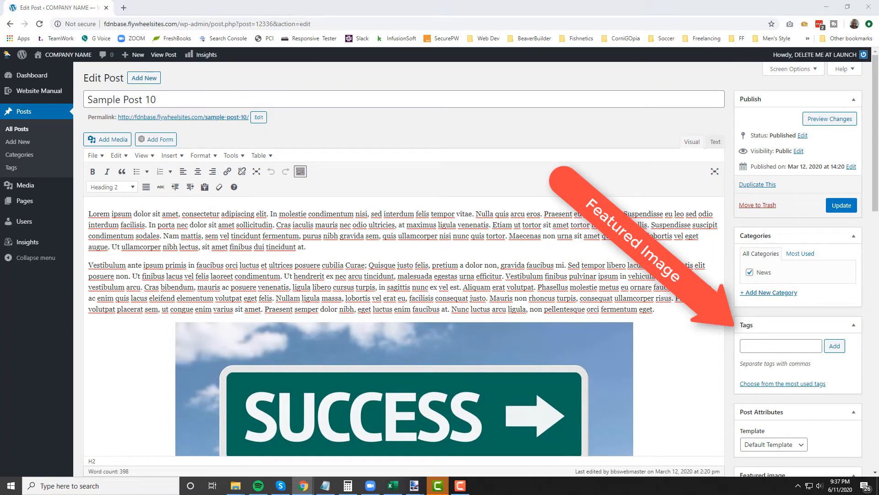
scroll(817, 430, down, 5)
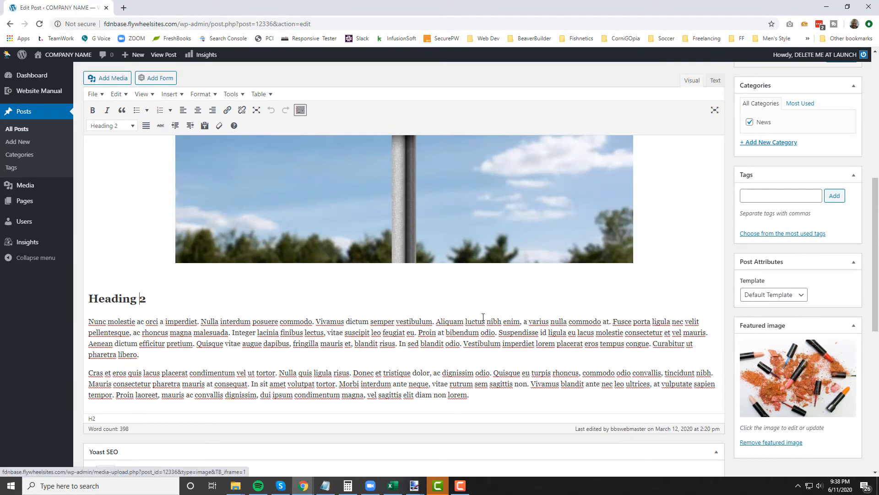
scroll(456, 307, up, 10)
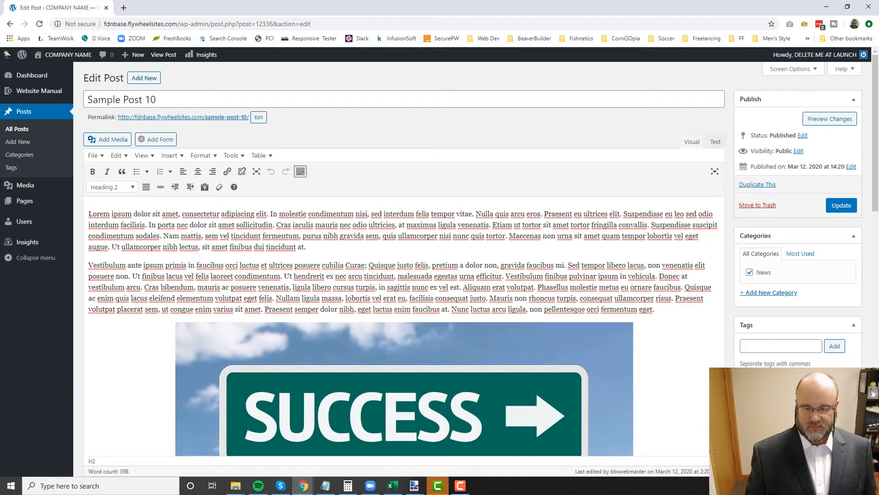
- Go to the site's dashboard and hide the Yoast SEO indexing notice
key(F10)
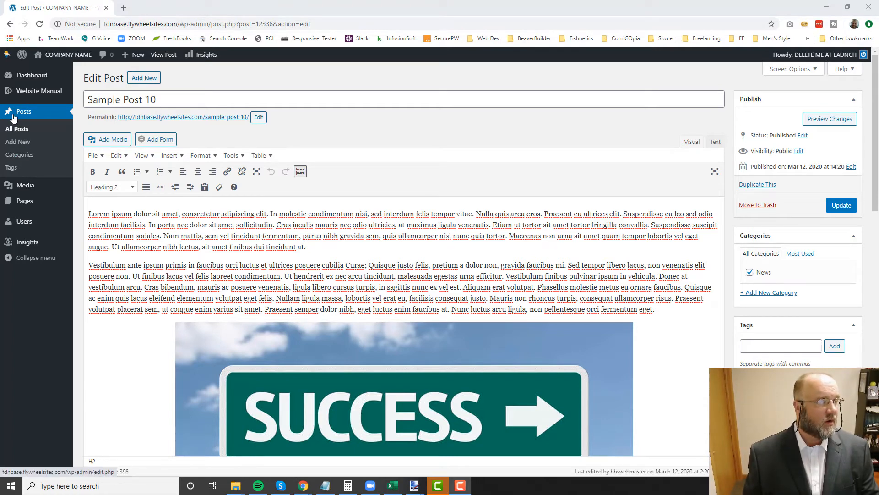
click(30, 79)
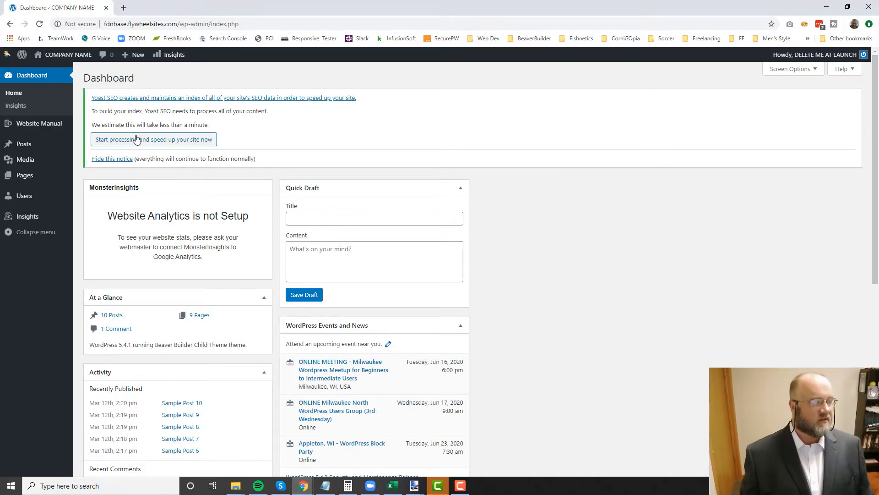
click(125, 160)
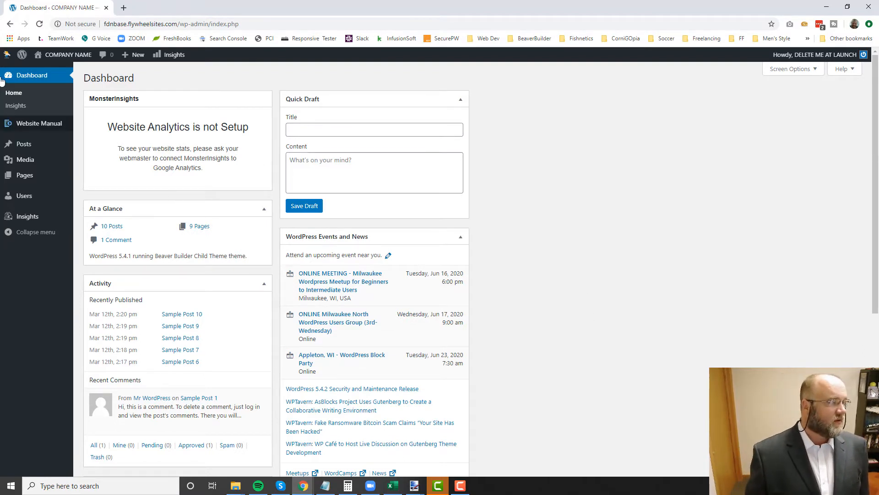
- Create a new post titled "This Is My Title" and save it as a draft
mouse_move(31, 145)
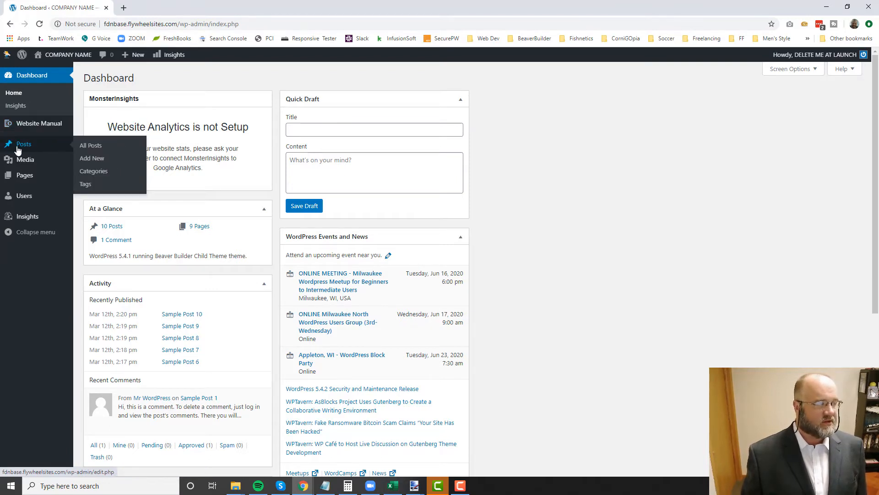
click(87, 159)
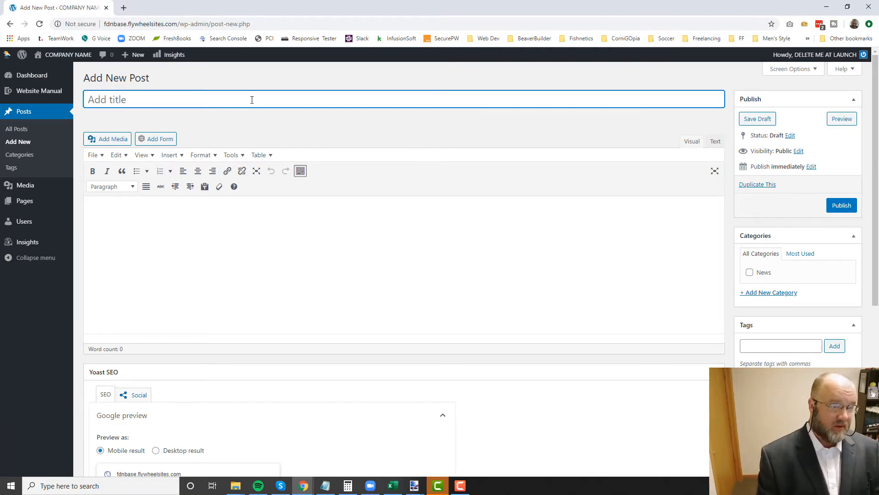
text(This is My )
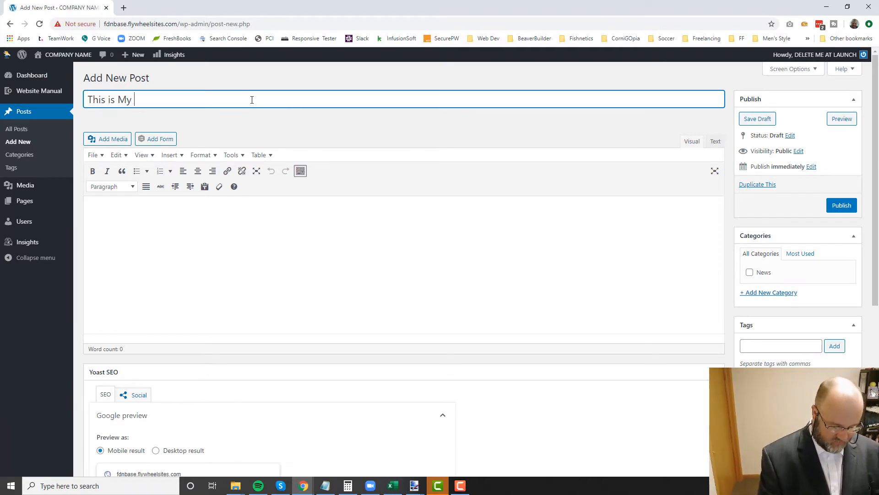
text(Title)
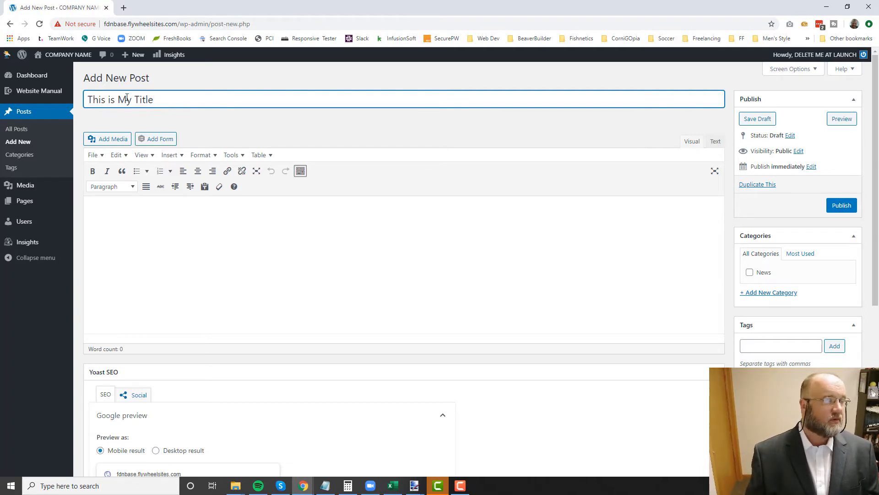
click(109, 99)
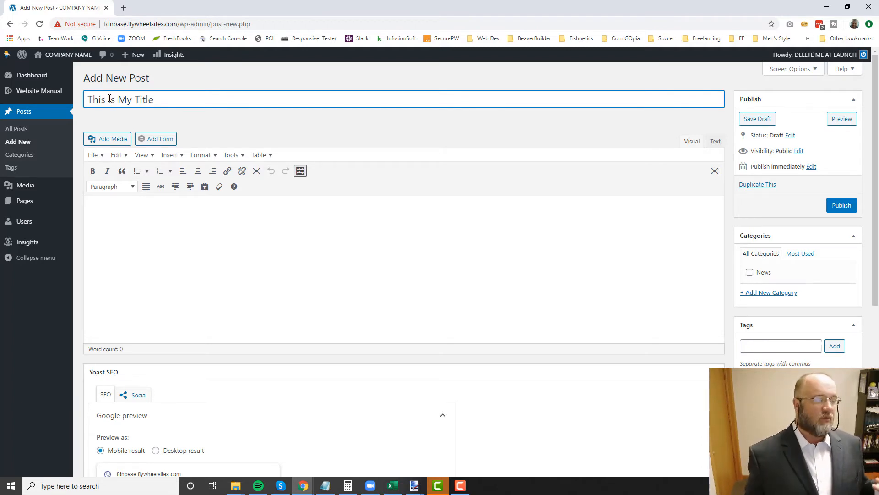
drag(161, 99, 56, 101)
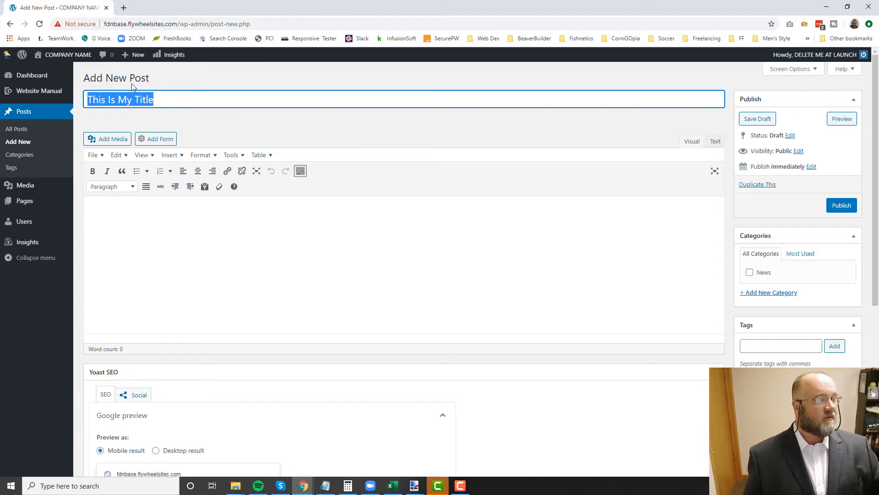
click(754, 120)
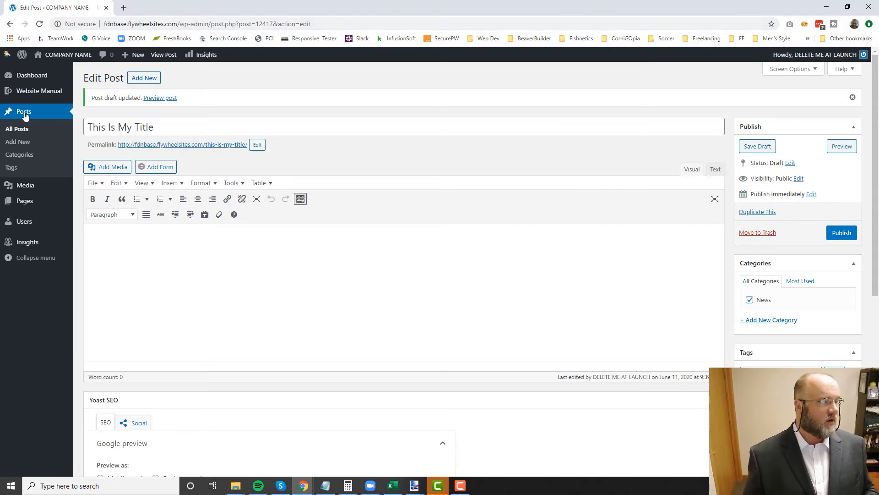
- Open the list of all posts in a new tab and close the tab with the draft's editor
right_click(18, 130)
click(39, 135)
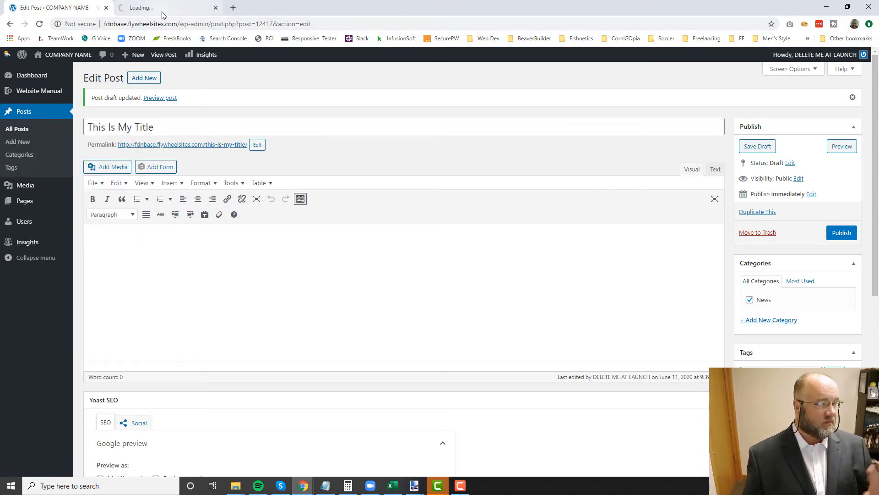
click(106, 8)
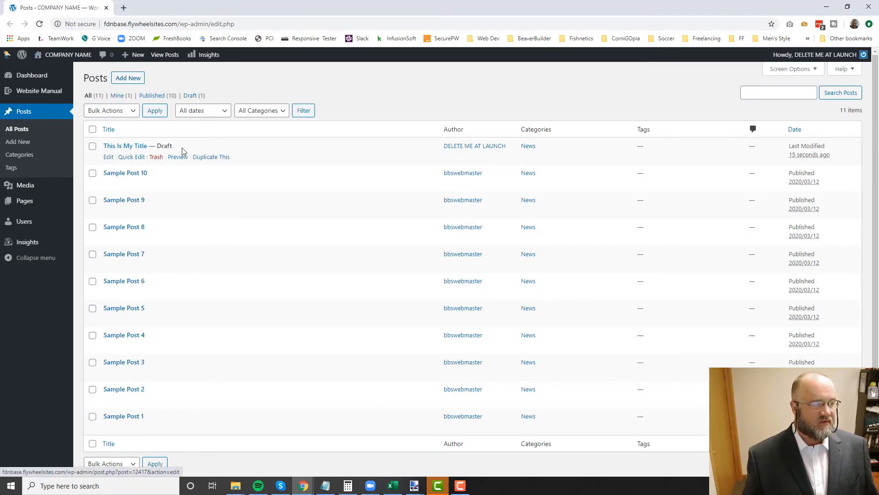
- Refresh the list of posts and open the "This Is My Title" draft for editing
click(39, 23)
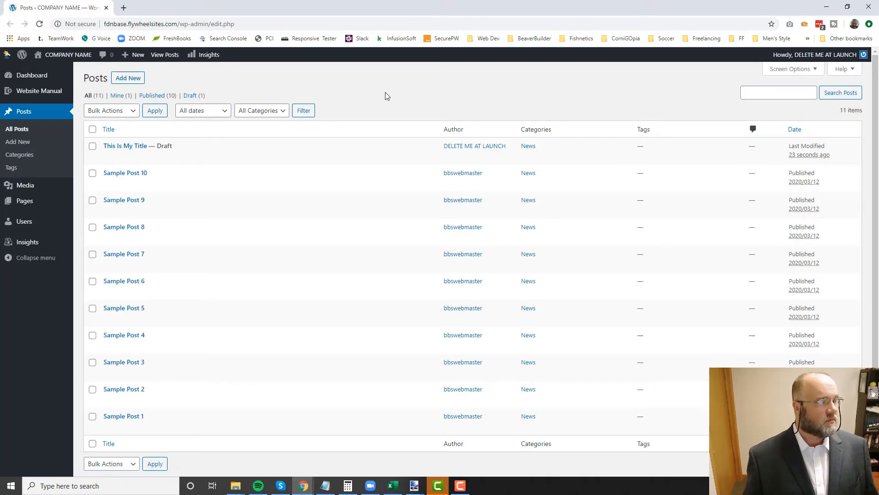
mouse_move(116, 148)
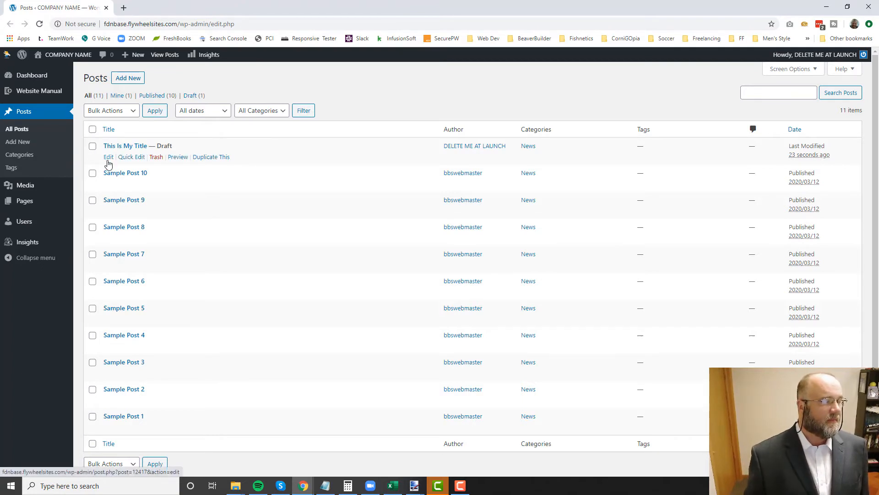
click(110, 145)
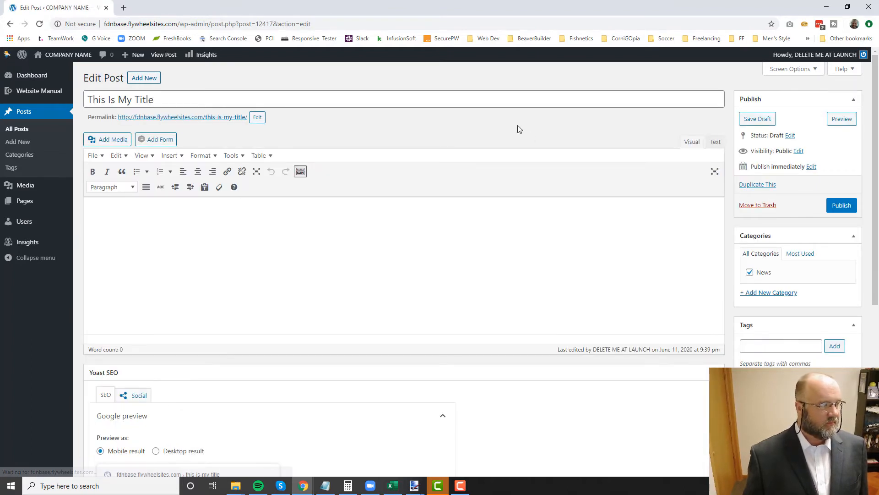
- Fill the post body with two paragraphs of Lorem ipsum placeholder text
click(194, 213)
text(klja;lsdjfa;sldjfajsdf)
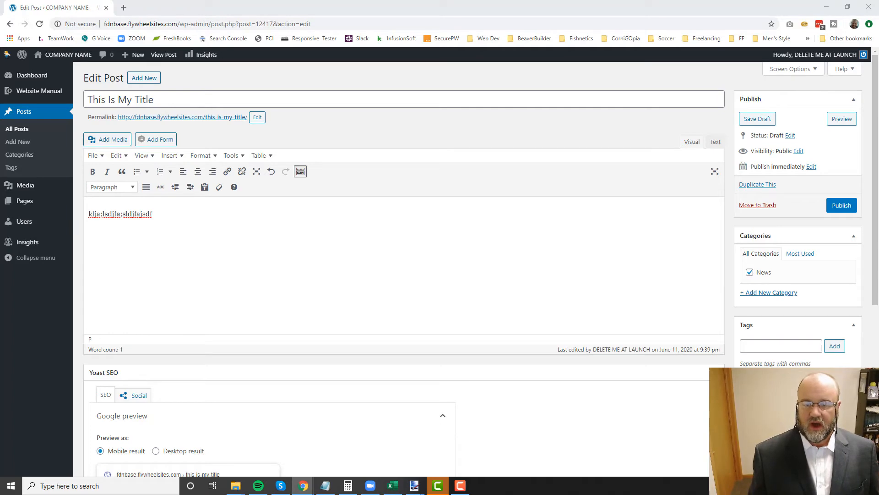
drag(173, 211, 90, 212)
text(Lorem ipsum dolor sit amet, consectetur adipiscing elit. Nam venenatis quis ante fringilla vehicula. Nam eget tortor vestibulum, bibendum metus et, mollis orci. Donec semper quis nisi sit amet elementum. Nam a nisi sit amet nulla pellentesque auctor in eget purus. Mauris a fringilla dolor, nec consectetur enim. Aliquam sagittis fringilla mauris vehicula lacinia. Class aptent taciti sociosqu ad litora torquent per conubia nostra, per inceptos himenaeos. In hac habitasse platea dictumst. Nunc mauris orci, hendrerit eget egestas in, fermentum et diam. Aenean at finibus ex. Mauris sagittis metus vel est lobortis sagittis. Donec viverra venenatis orci vehicula gravida. Donec faucibus risus in imperdiet eleifend. Curabitur vitae maximus augue, id ullamcorper erat. Fusce laoreet luctus odio vitae tincidunt. Integer a erat sed arcu ullamcorper bibendum. Curabitur imperdiet porta sollicitudin. Suspendisse et ligula facilisis, auctor libero vitae, venenatis eros. Suspendisse potenti. Sed fermentum ex vitae neque ullamcorper consectetur. Ut luctus, metus vitae accumsan laoreet, enim nisl ultricies sapien, id consequat velit ex vel ligula. Integer hendrerit diam a facilisis ultrices. Aliquam sagittis nisl a tincidunt semper. Donec lobortis semper nisi, non consectetur neque imperdiet at. Vestibulum odio dolor, efficitur at fermentum id, laoreet eu nibh.)
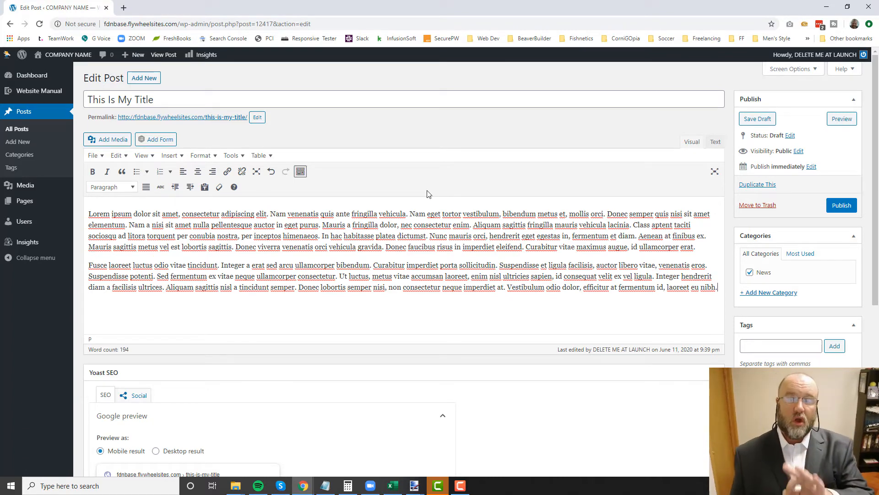
- Switch the editor to pasting as plain text and dismiss the notice about it
click(205, 187)
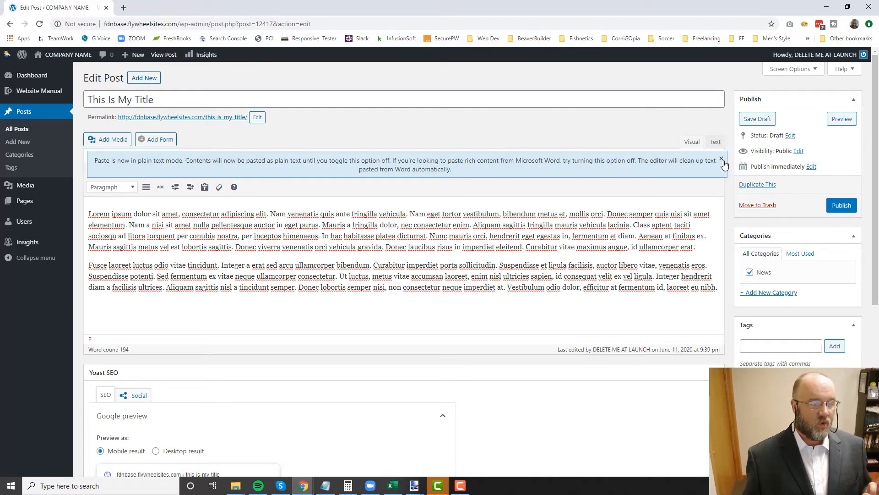
drag(405, 160, 563, 168)
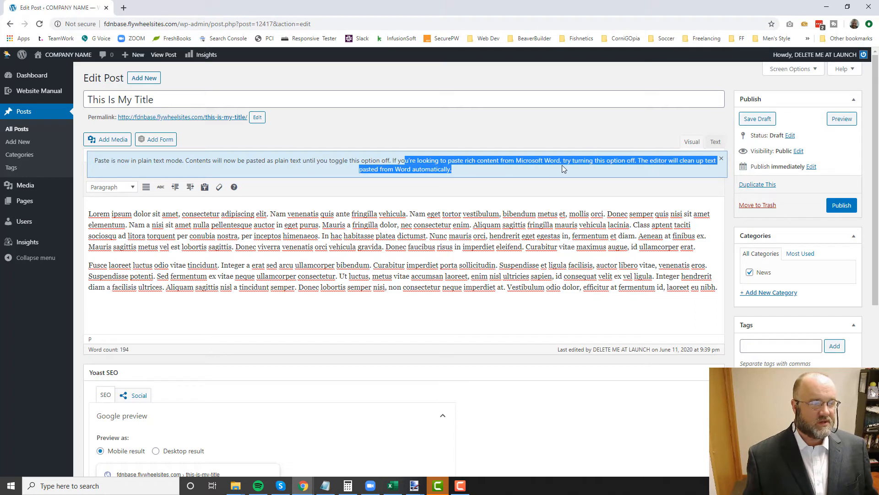
click(721, 159)
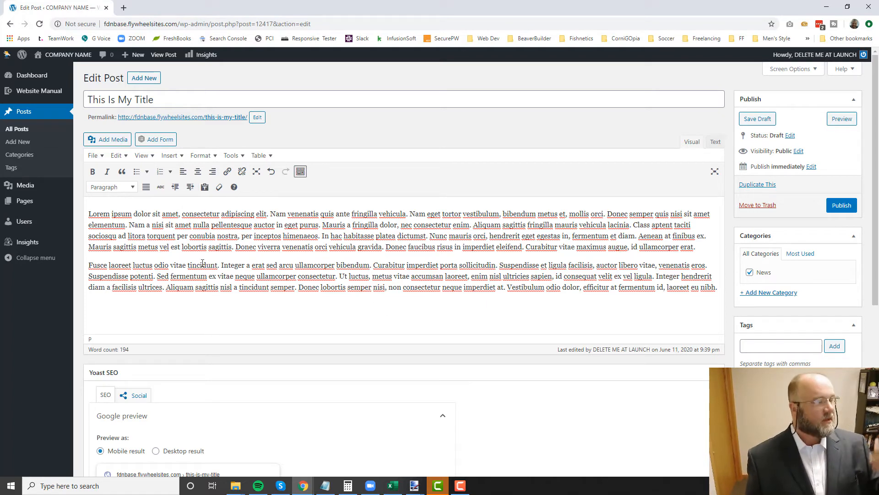
- Put the insertion point after the last paragraph and browse the media library for an image to add there
click(720, 288)
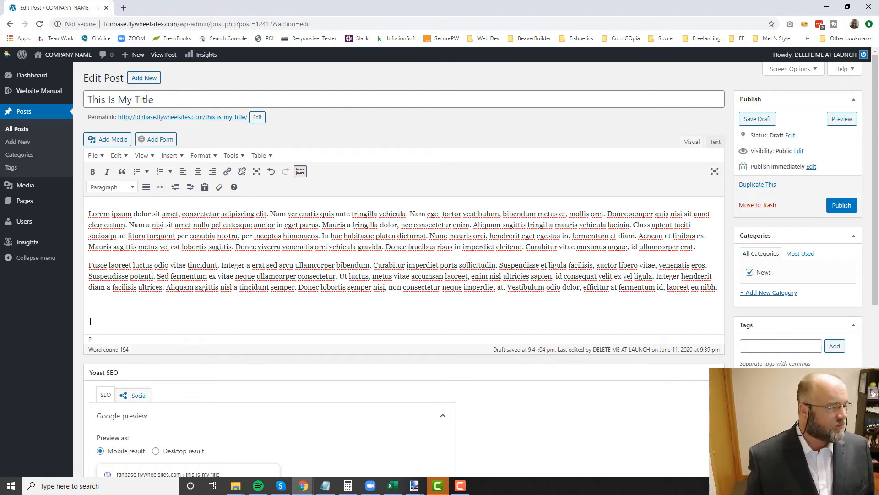
click(721, 287)
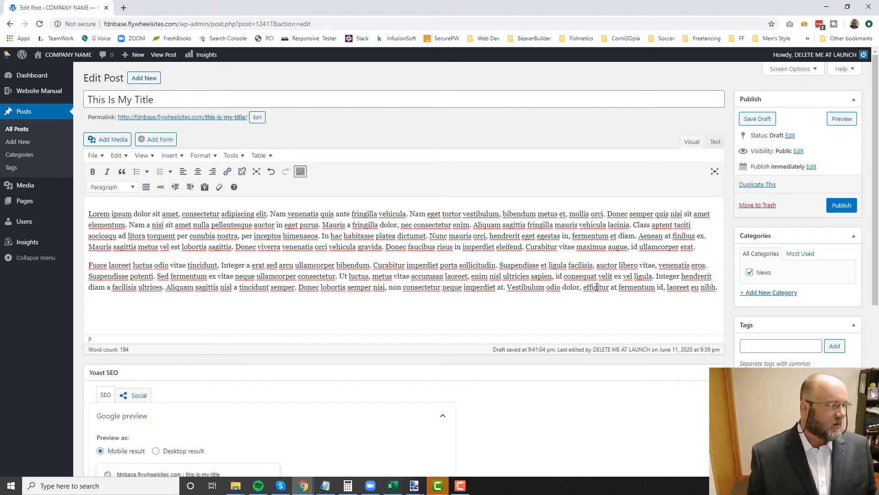
click(108, 141)
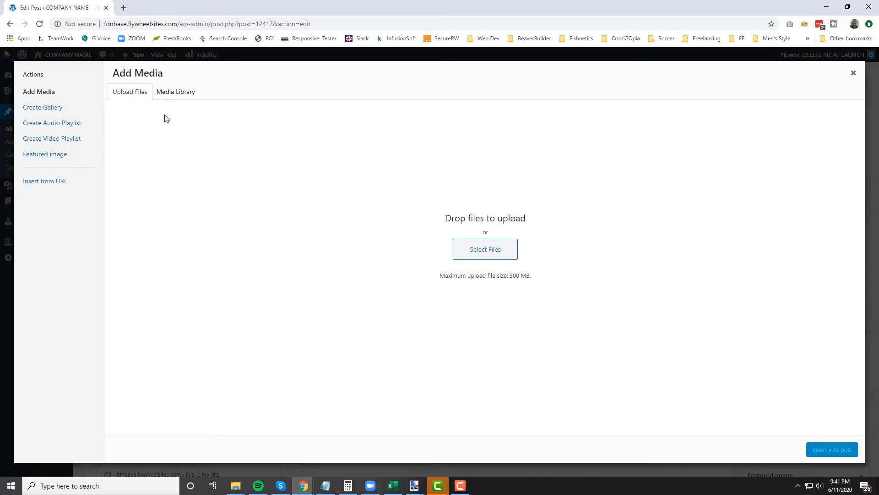
click(175, 94)
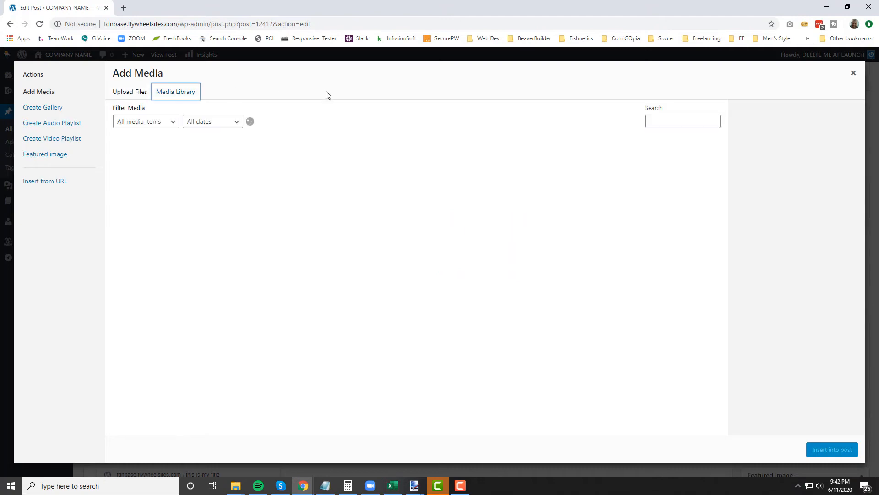
scroll(460, 276, down, 4)
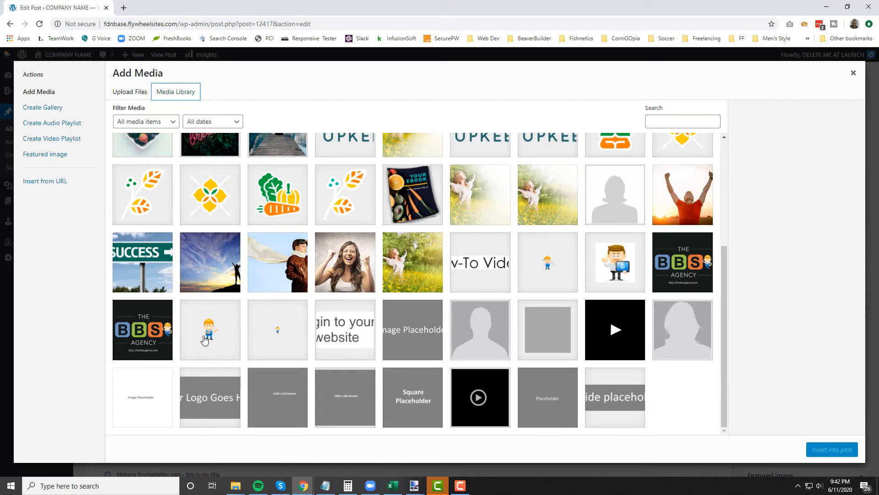
click(125, 96)
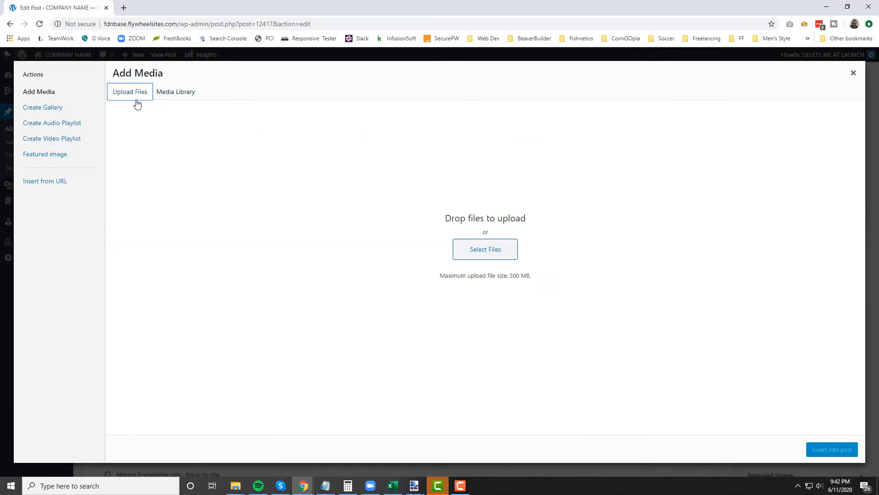
click(169, 94)
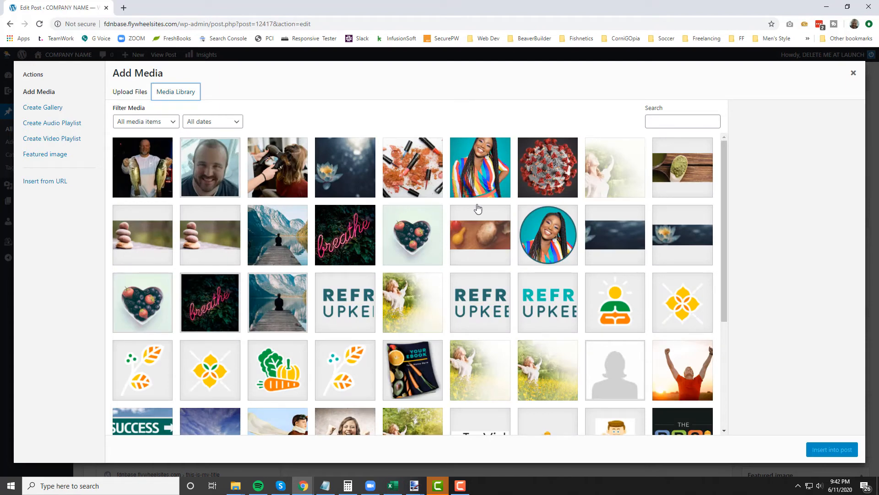
- Choose the refresh-upkeep-cta-calm image from the media library and set its alignment to Center
click(474, 239)
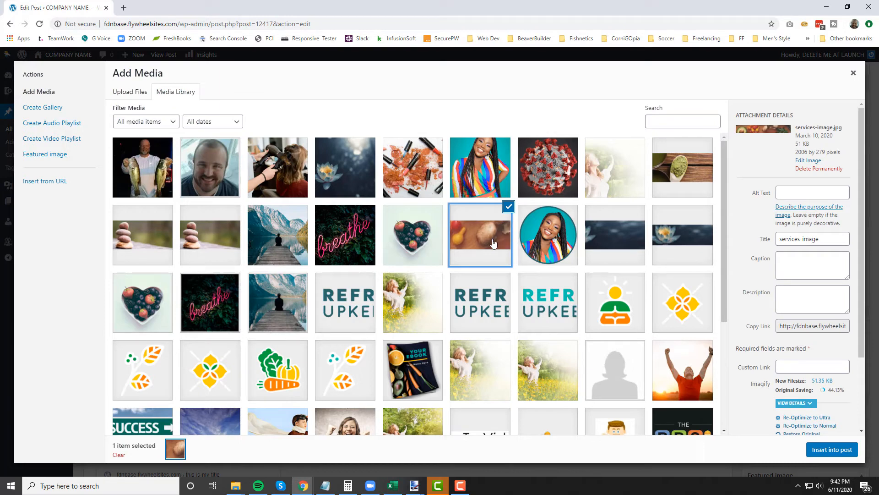
click(284, 300)
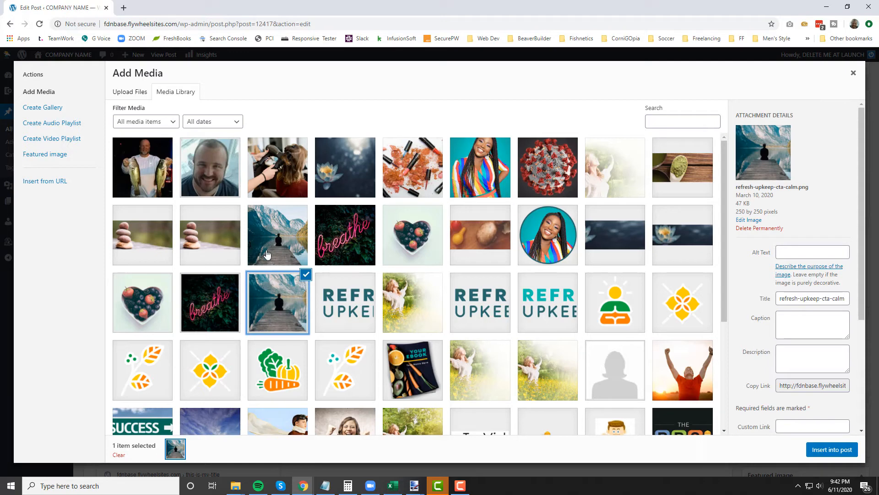
scroll(757, 323, down, 4)
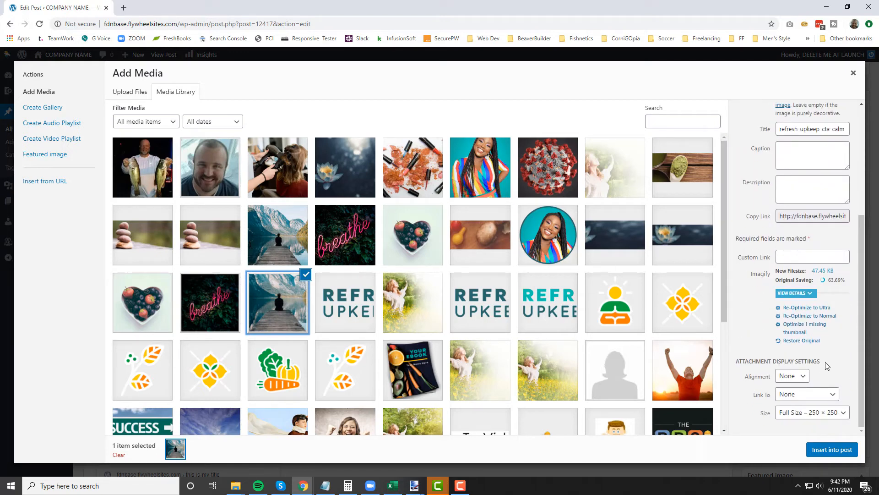
click(788, 380)
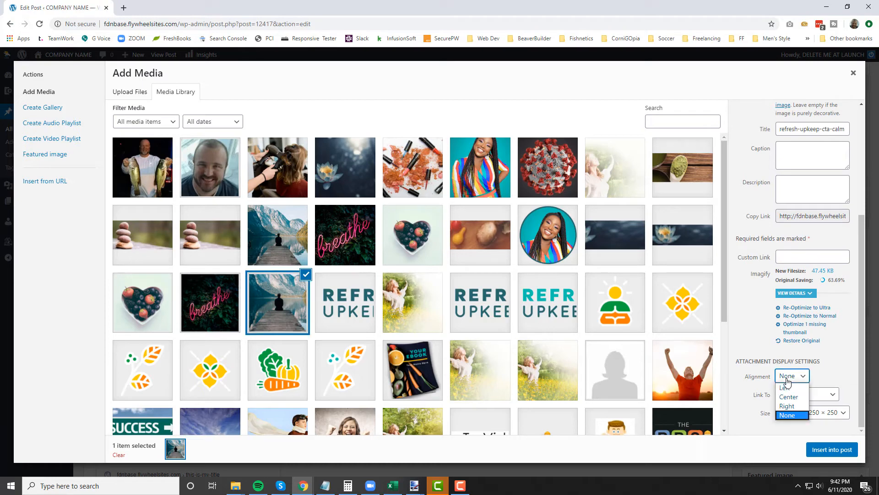
click(791, 397)
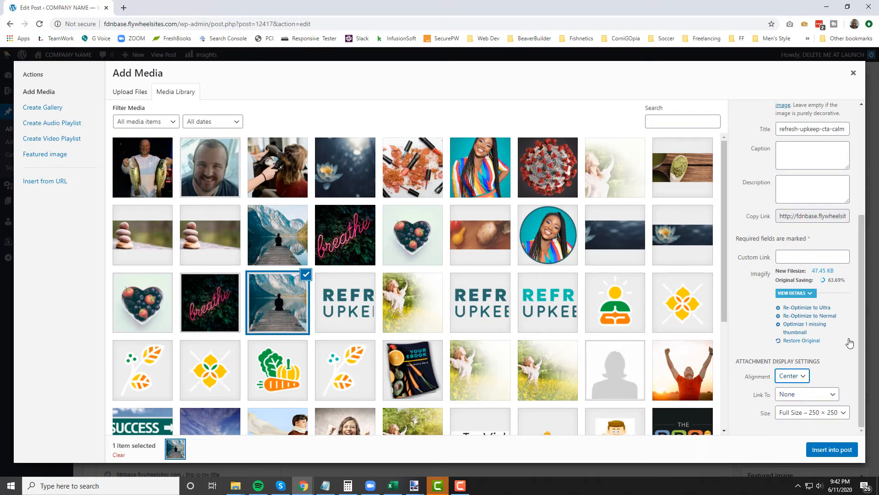
click(845, 339)
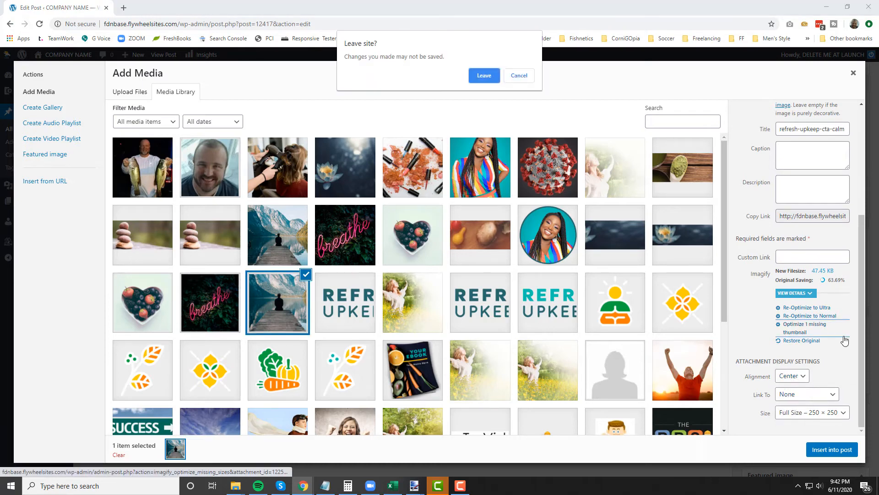
click(525, 75)
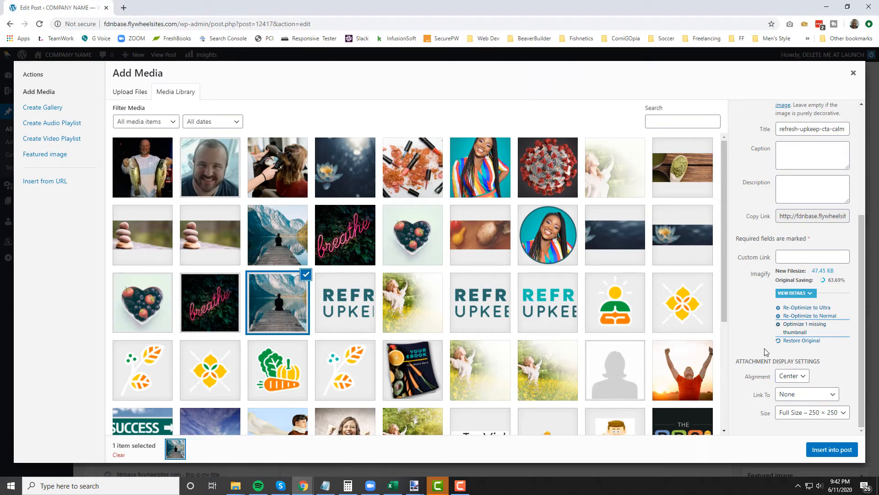
- Set the chosen image's link to None and its size to Full Size – 250 × 250
click(801, 395)
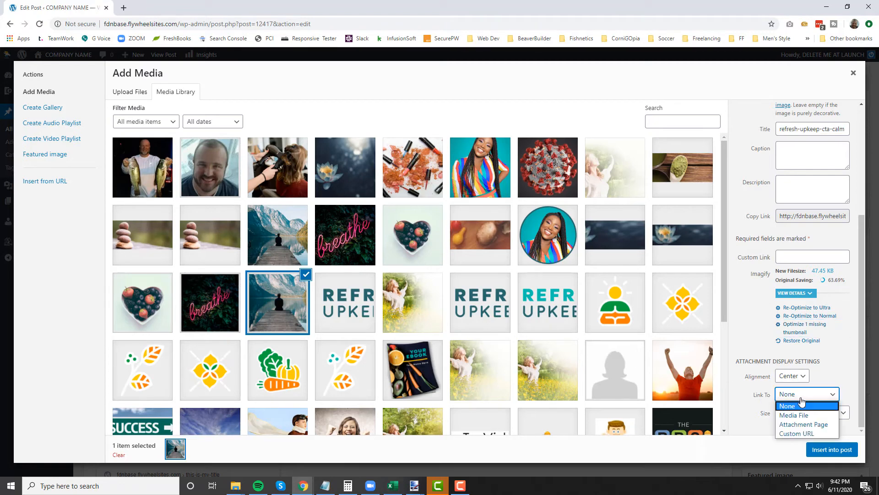
click(838, 377)
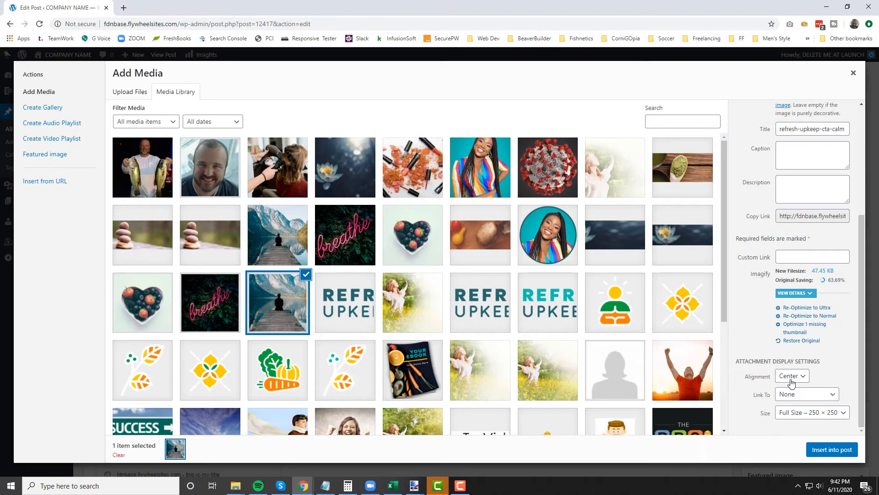
click(810, 395)
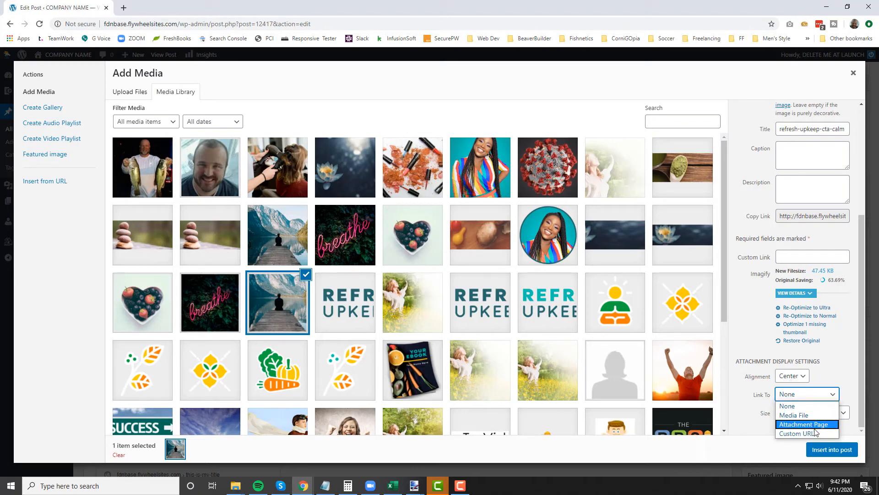
click(785, 406)
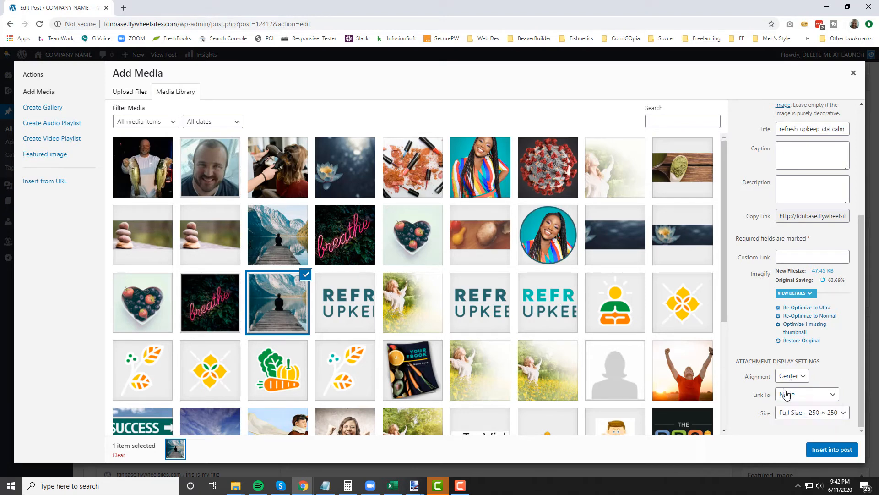
click(827, 414)
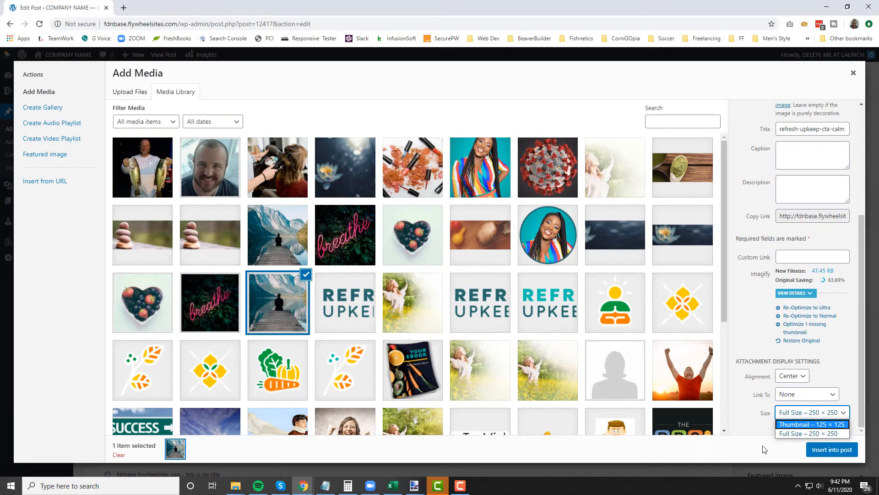
click(838, 437)
- Insert the services-03 image into the post at Full Size – 560 × 320 and center it below the text
click(271, 244)
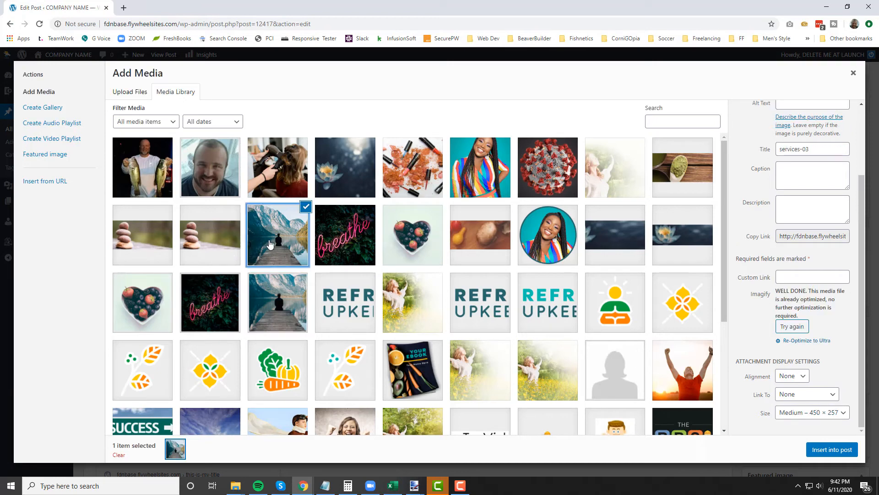
click(836, 415)
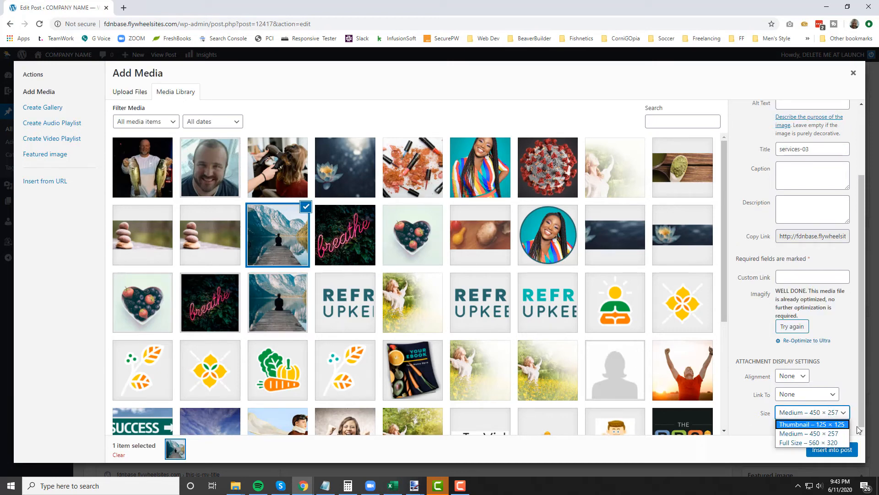
click(836, 443)
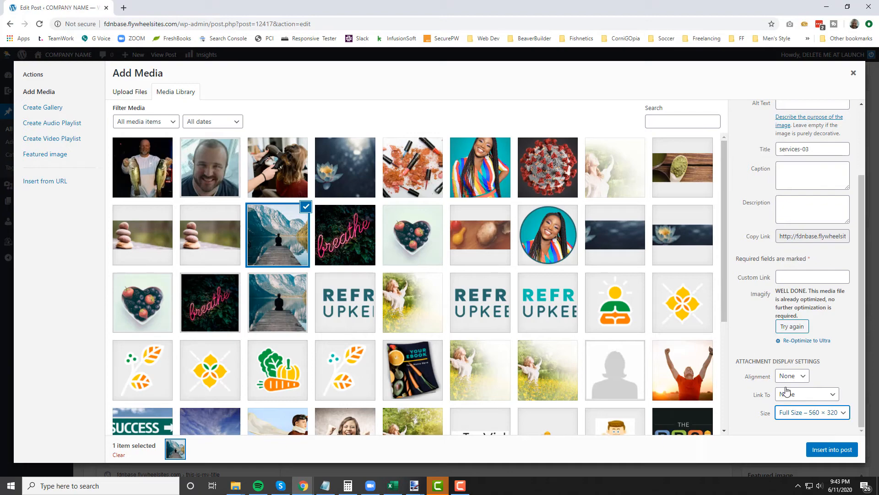
click(831, 451)
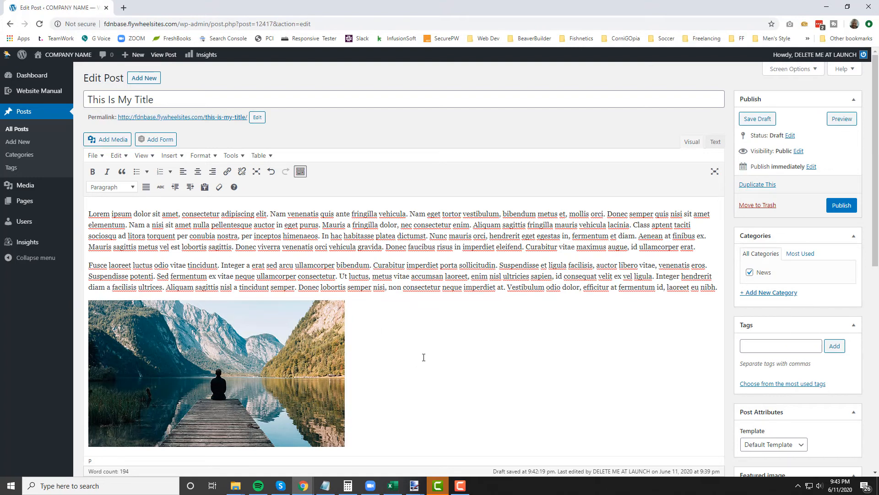
click(304, 422)
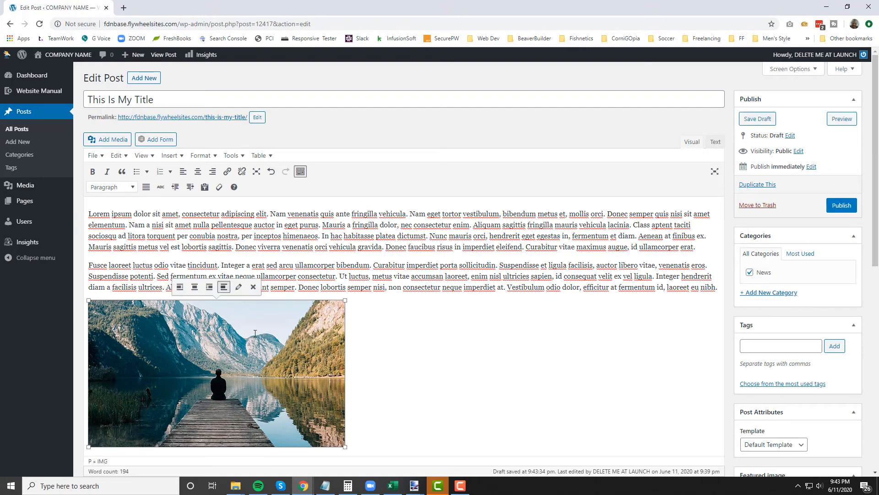
click(194, 287)
- Start a new paragraph below the image and paste the two Lorem ipsum paragraphs there
click(610, 382)
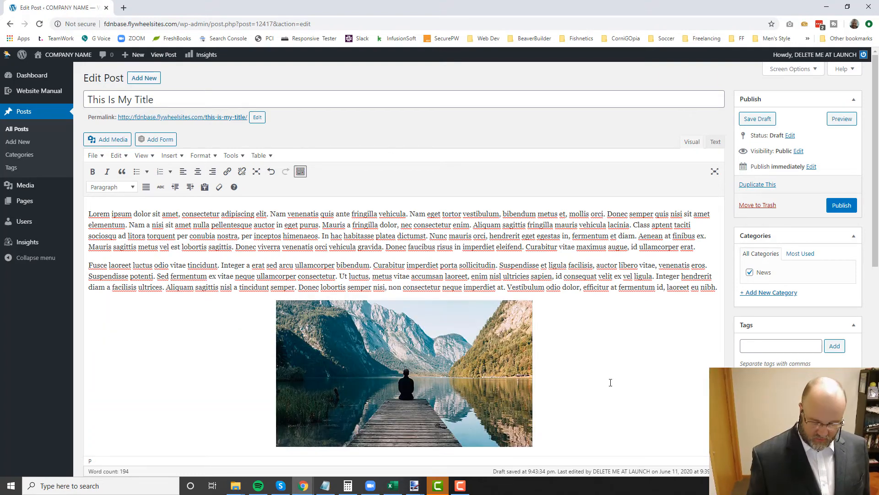
key(Return)
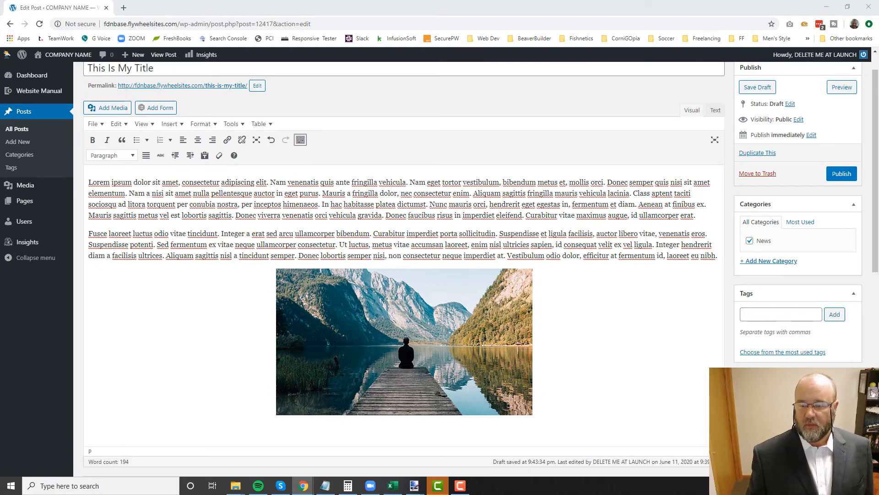
click(279, 434)
key(ctrl+v)
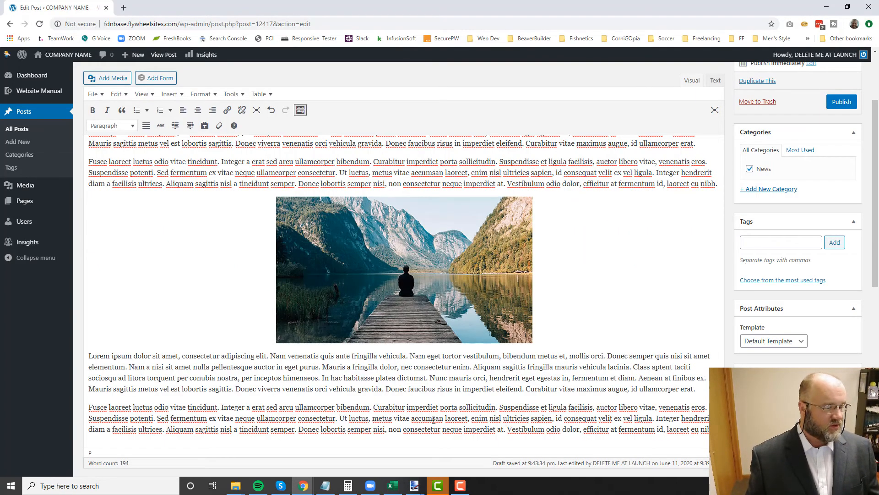
- Split the first paragraph below the image before "In hac habitasse platea dictumst" and format the separated text as a blockquote
click(322, 377)
key(Return)
drag(455, 389, 87, 372)
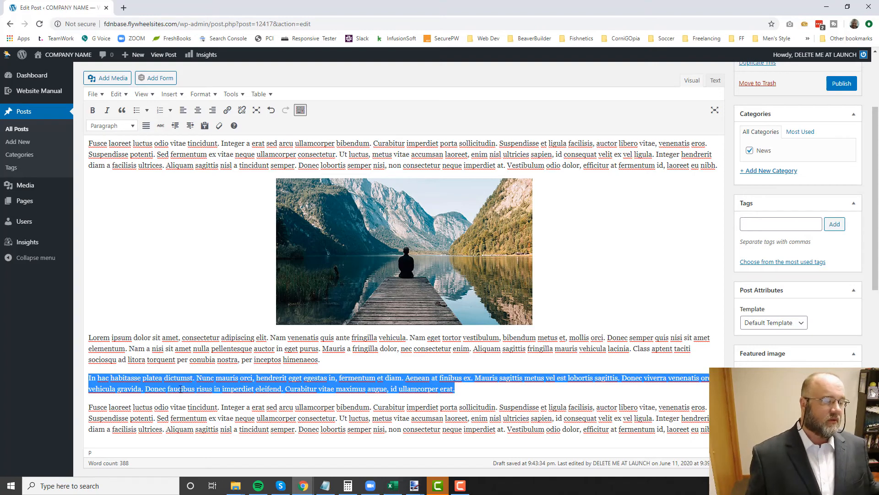
click(122, 111)
- Split the last paragraph before "Ut luctus, metus vitae" and turn the separated text into a bulleted list
click(210, 274)
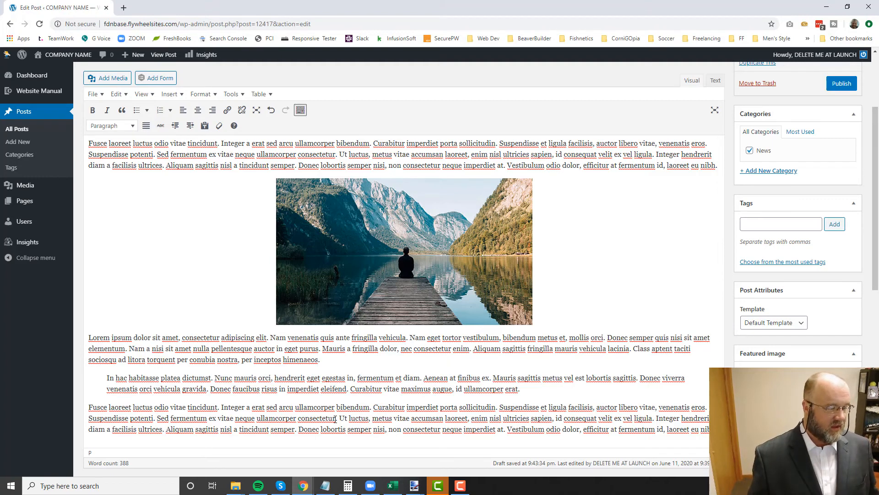
key(Return)
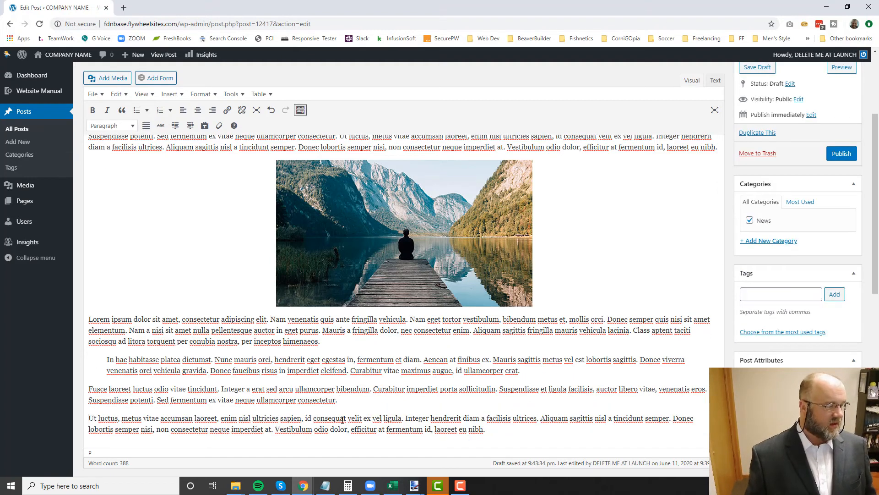
click(137, 111)
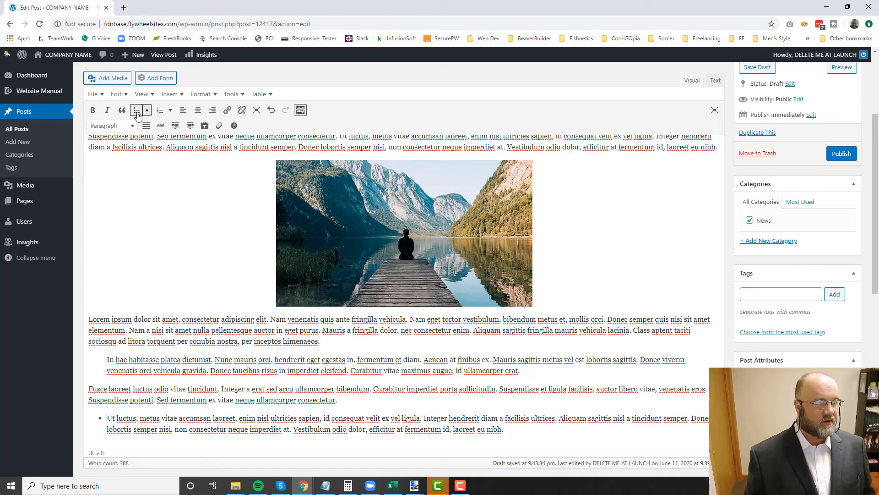
- Break the bullet text into four items, starting new ones at "id consequat", "Aliquam sagittis" and "Vestibulum odio"
click(324, 418)
key(Return)
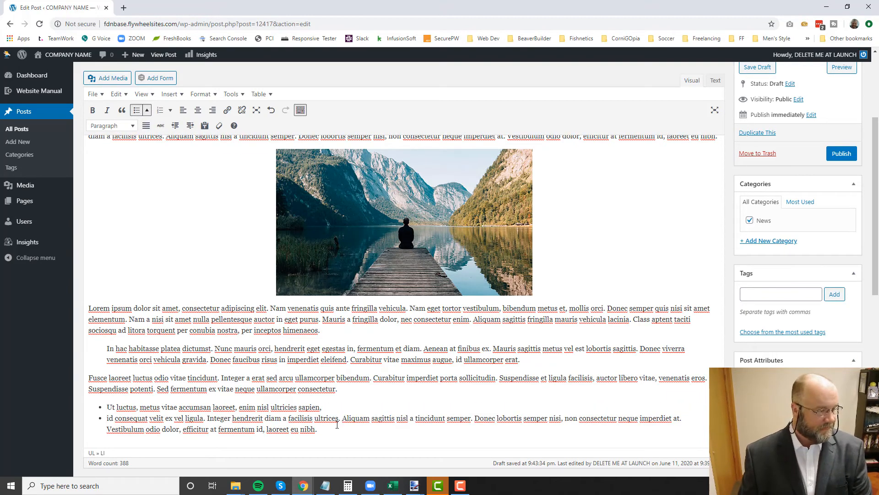
click(340, 418)
key(Return)
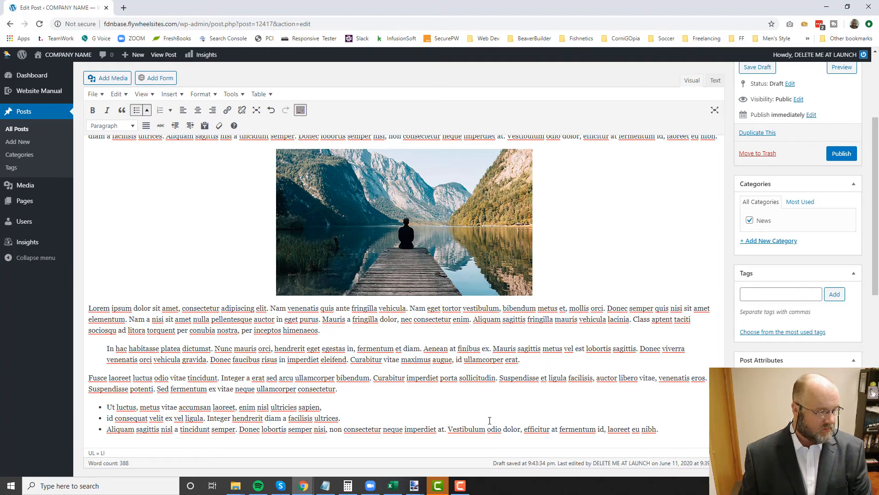
click(448, 429)
key(Return)
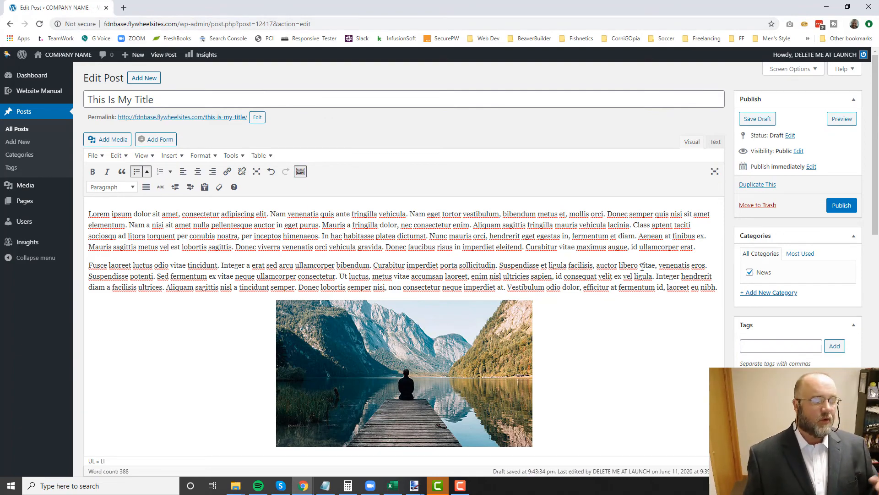
- Review the finished post body together with its publishing, category, tag, template and featured image settings
scroll(642, 267, down, 5)
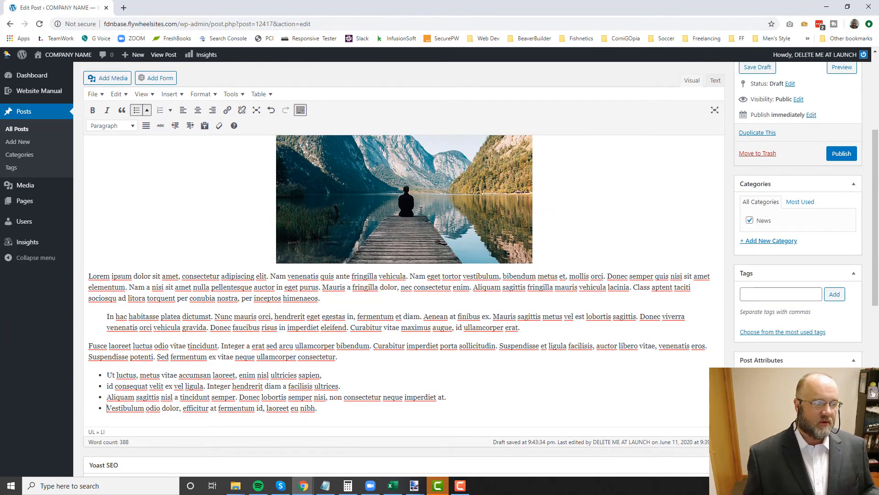
scroll(317, 357, down, 1)
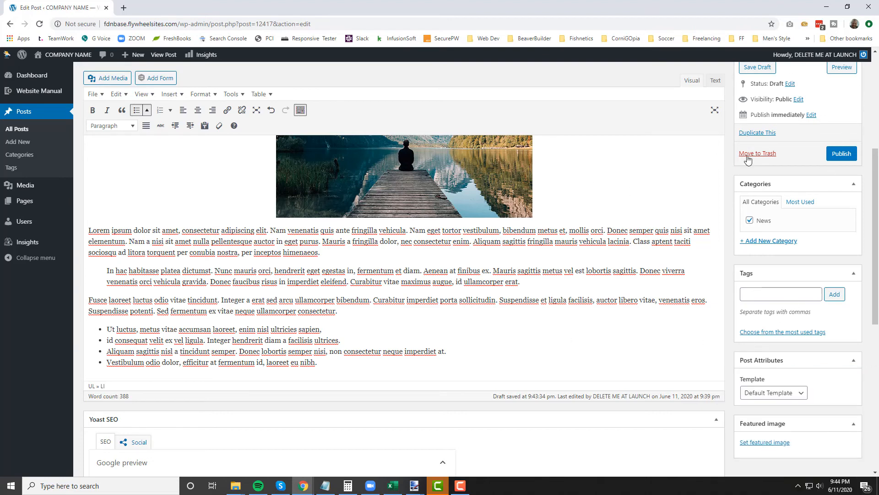
scroll(823, 148, up, 3)
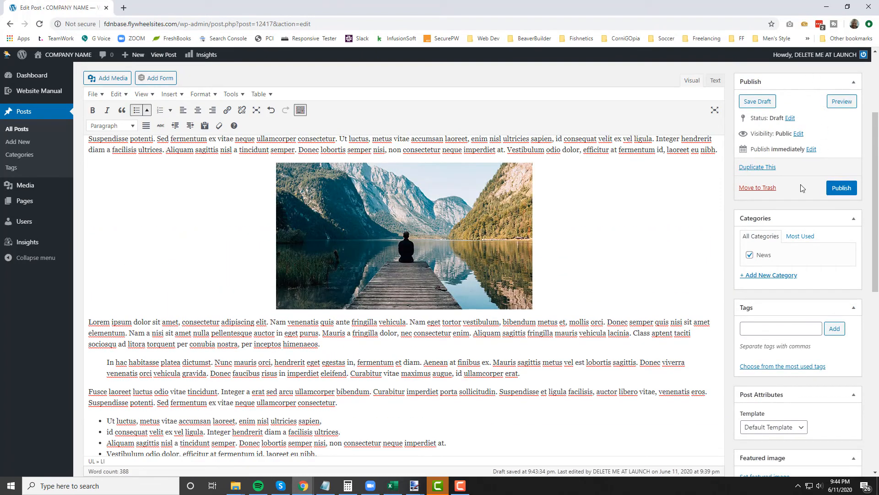
scroll(803, 188, down, 1)
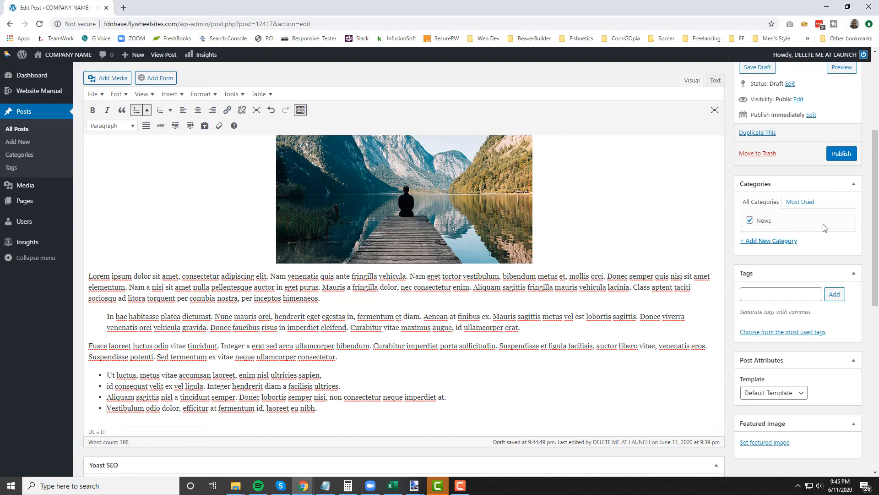
scroll(771, 293, down, 1)
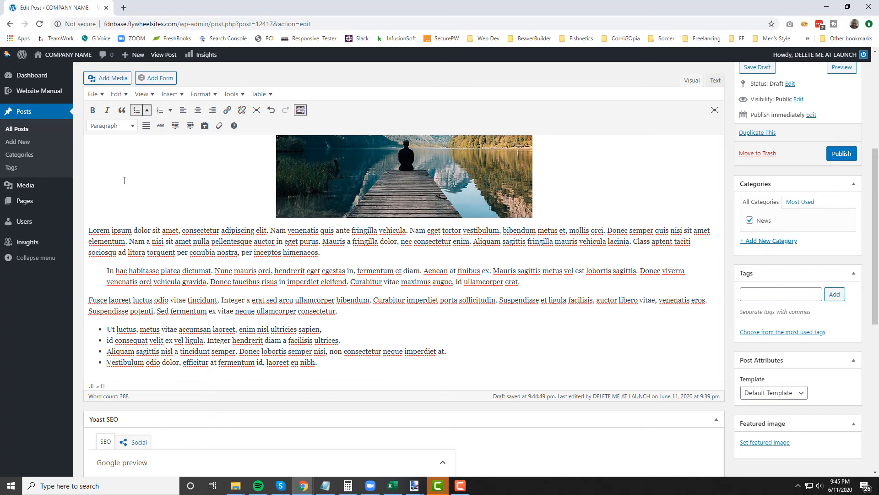
mouse_move(50, 92)
scroll(816, 412, down, 2)
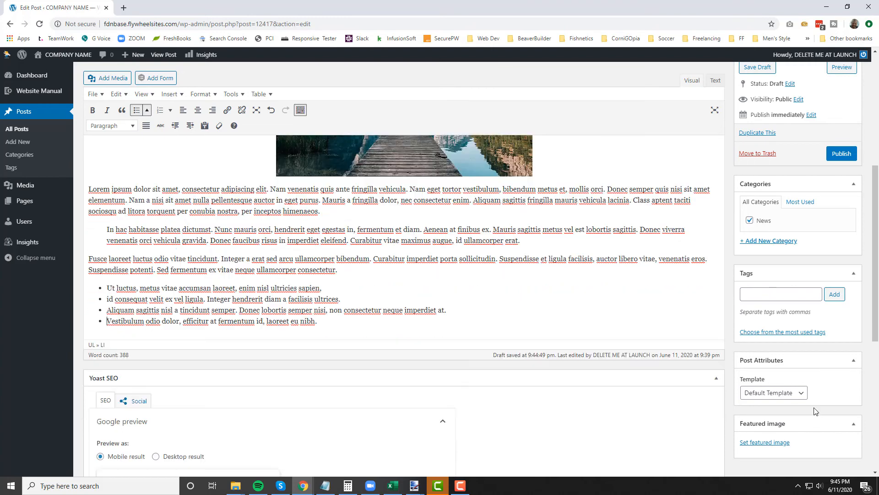
scroll(778, 440, up, 2)
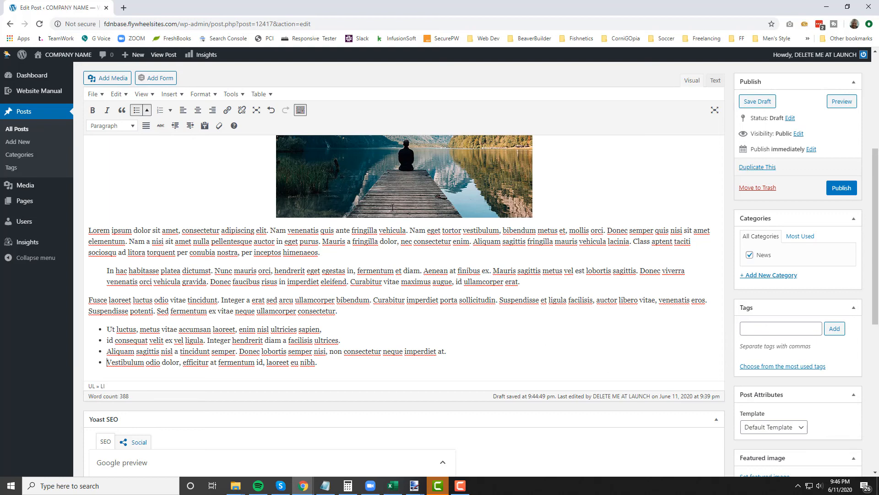
scroll(392, 207, up, 5)
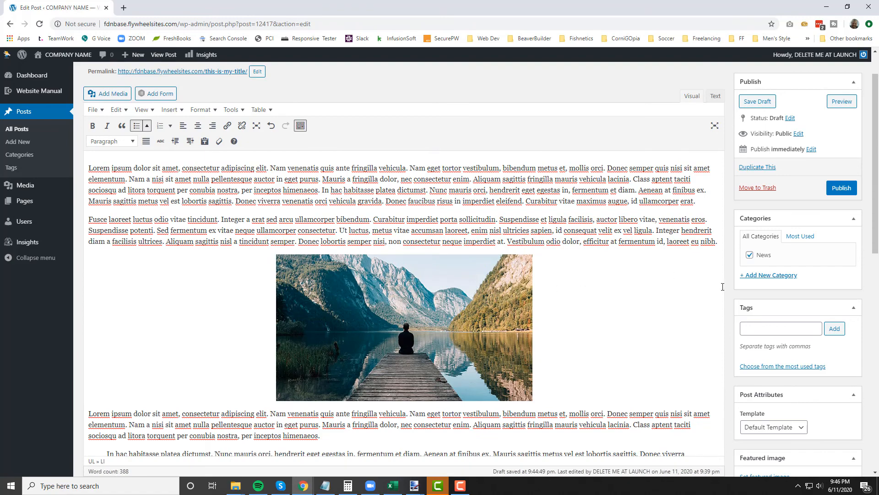
- Set the dark lotus flower photo from the media library as the post's featured image
scroll(723, 287, down, 8)
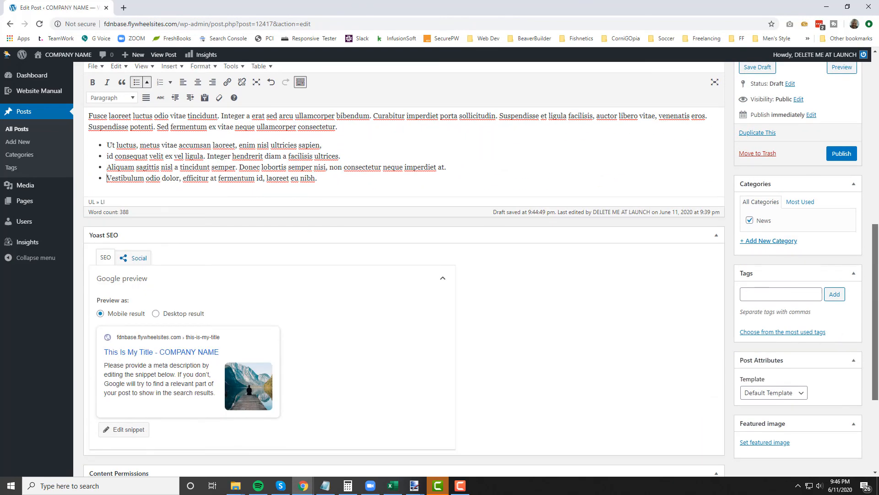
scroll(877, 314, down, 4)
click(769, 443)
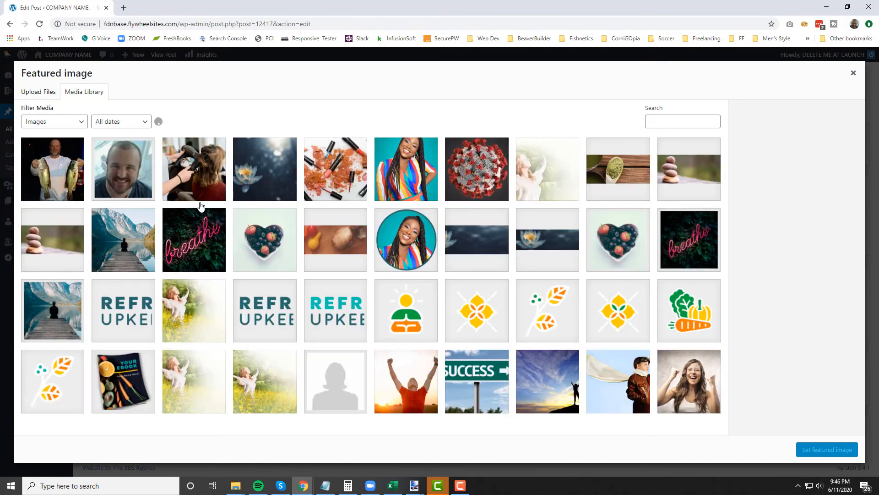
click(259, 177)
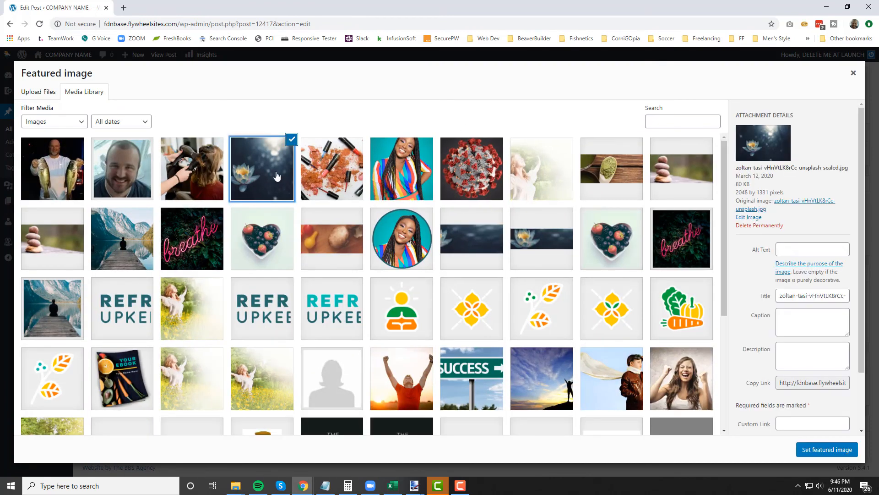
click(828, 450)
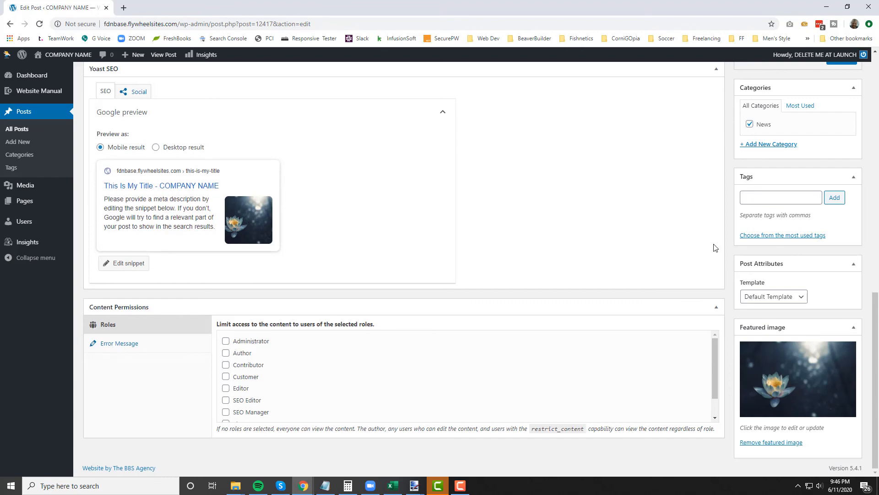
- Publish the "This Is My Title" post
scroll(714, 247, up, 5)
mouse_move(871, 71)
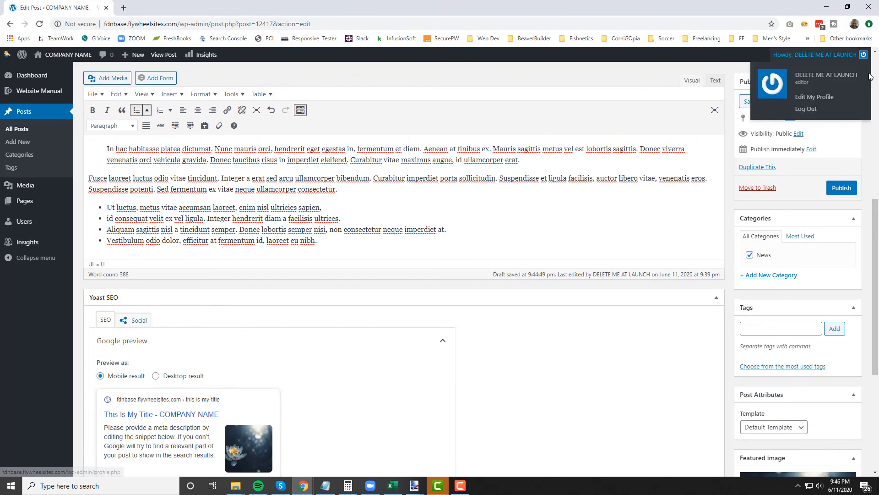
click(841, 189)
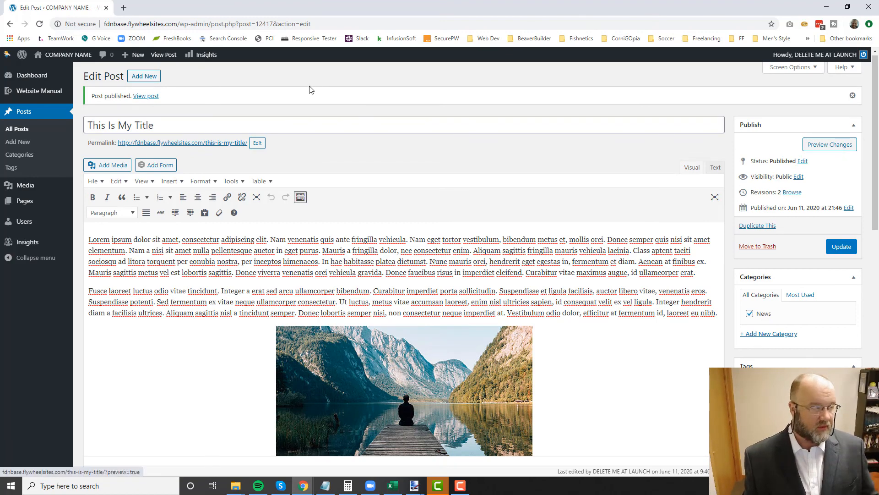
- View the published post on the site and check its header, image, blockquote and bulleted list
click(146, 96)
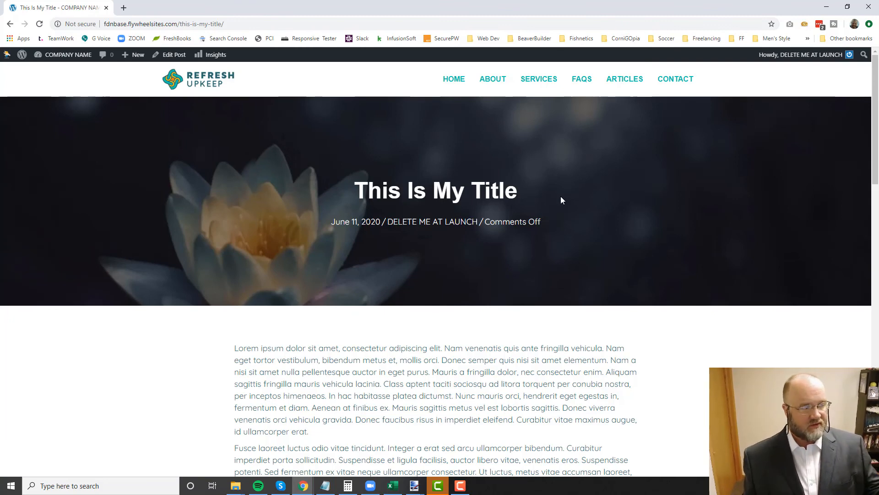
scroll(641, 165, down, 4)
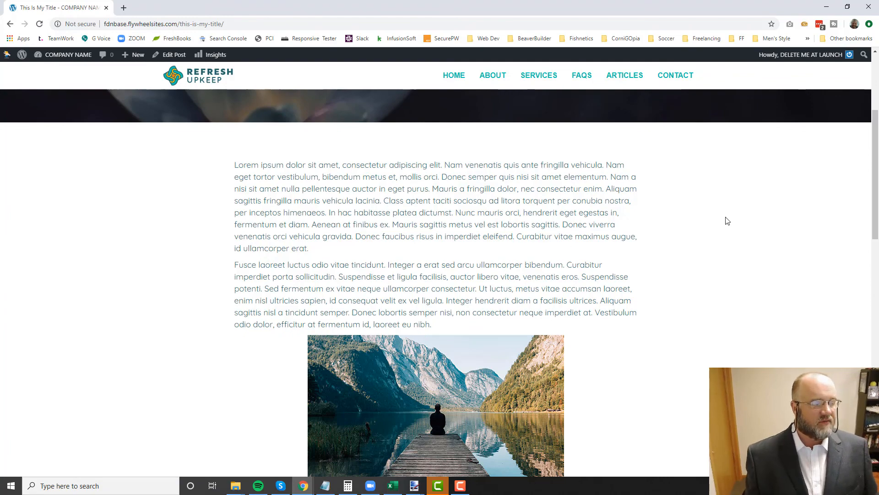
scroll(725, 220, down, 5)
scroll(751, 231, down, 2)
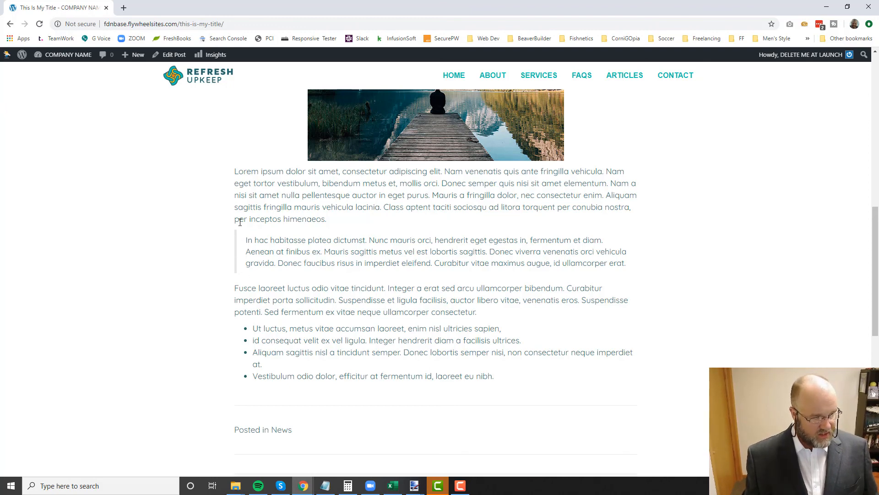
- Open the site's home page and look for the new post in its Articles section
scroll(684, 270, down, 4)
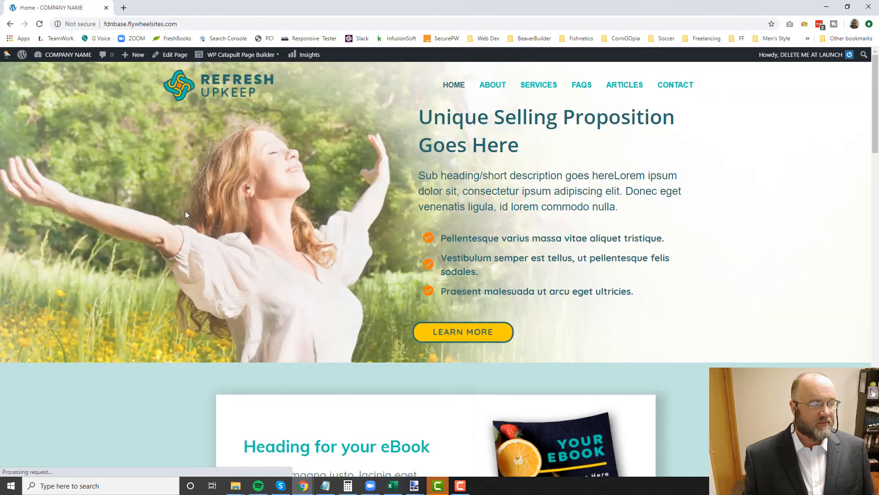
scroll(185, 215, down, 14)
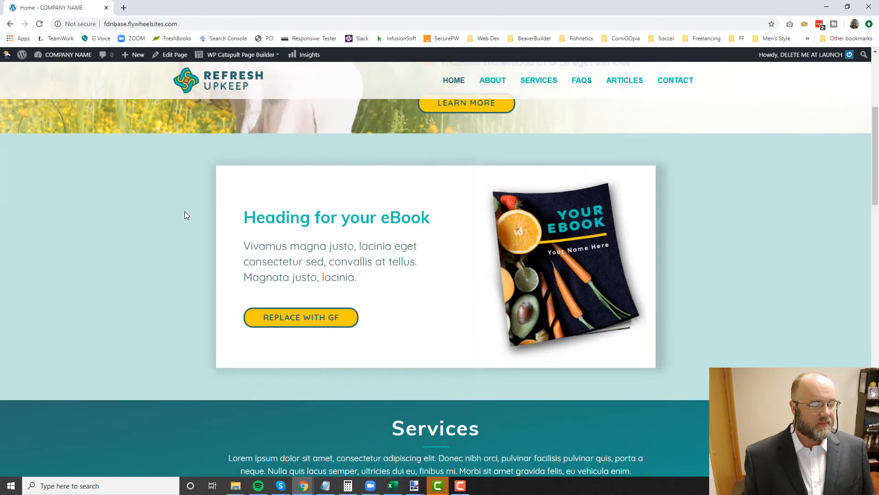
scroll(185, 215, down, 10)
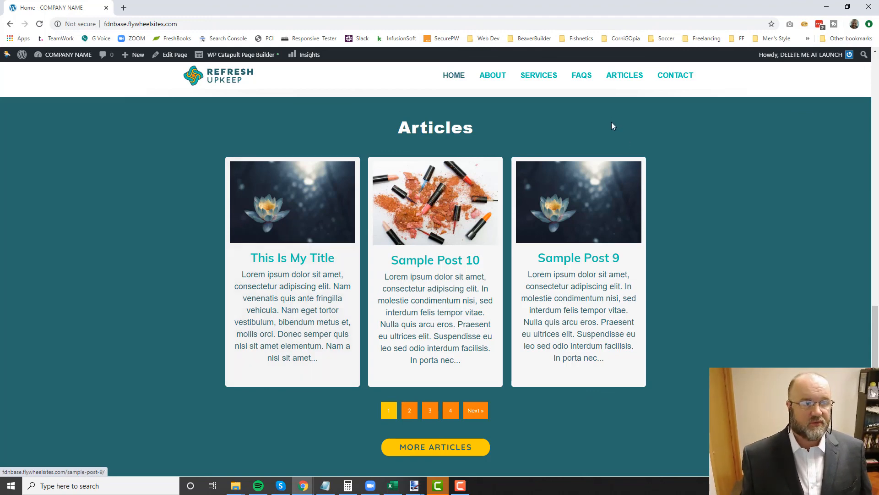
- Open the Articles page and browse its post listing through to page 2
click(622, 78)
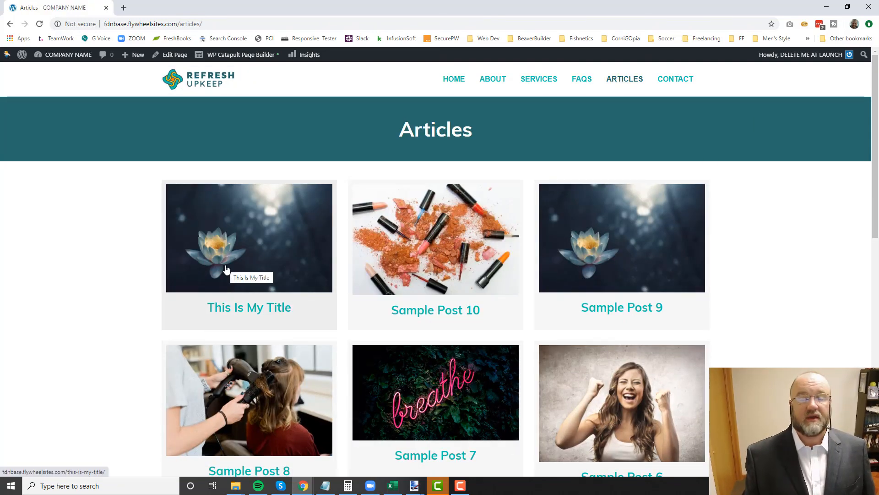
scroll(750, 220, down, 10)
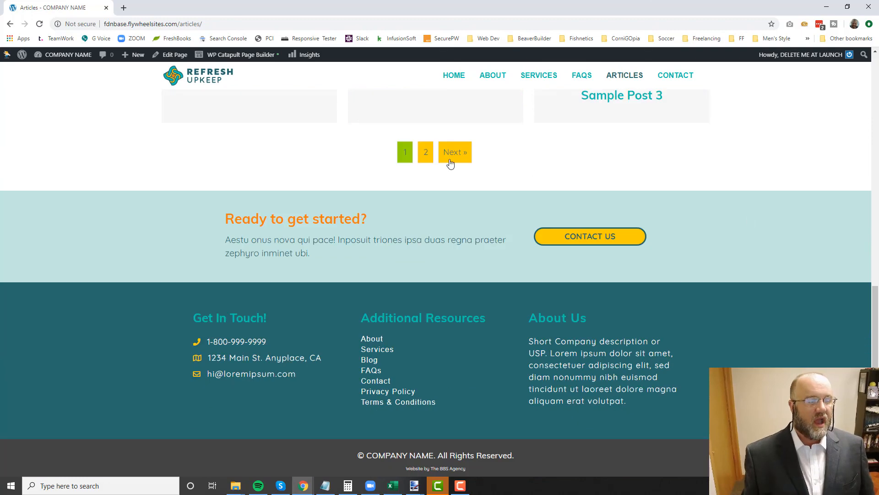
click(414, 159)
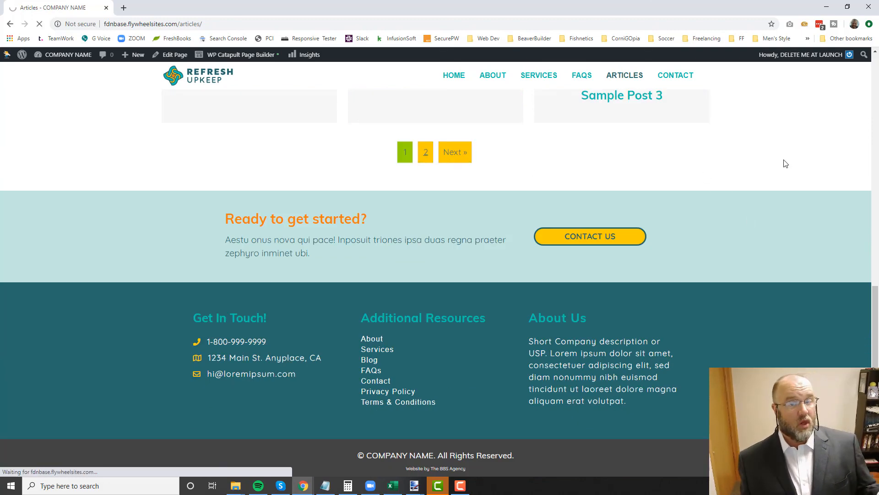
scroll(786, 163, down, 2)
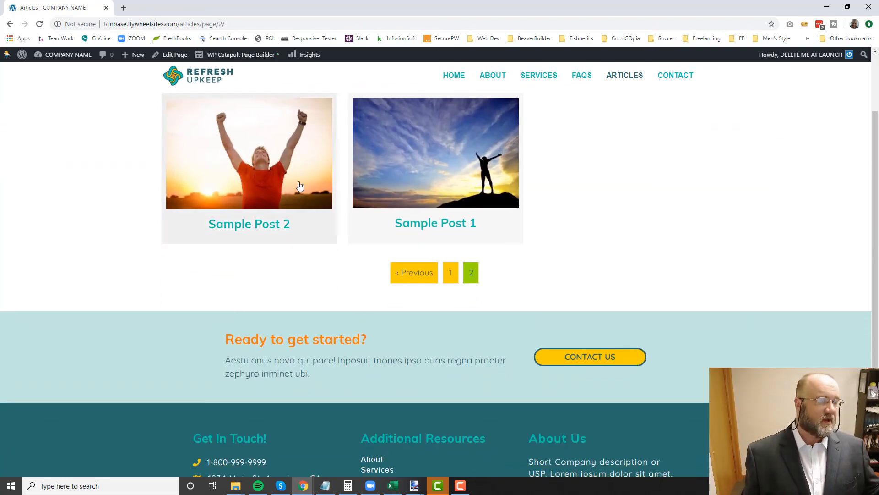